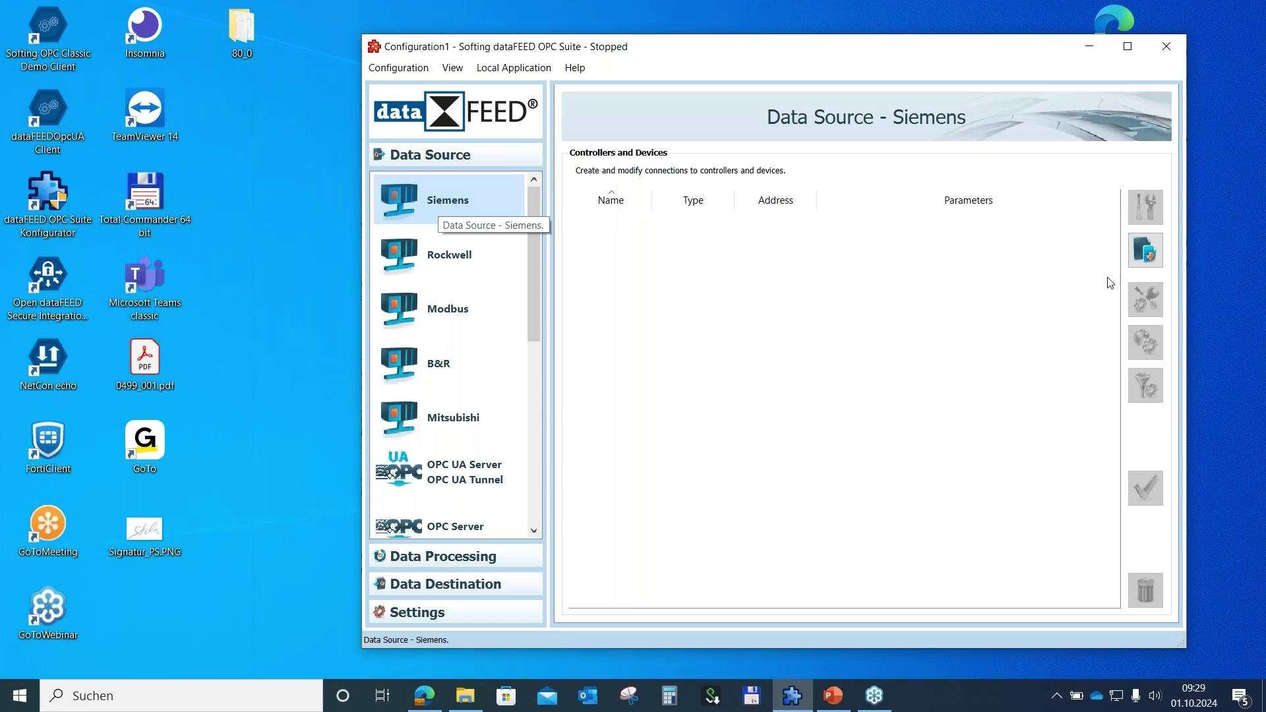
Step: Create a Siemens S7 connection named s7_80 with destination address 10.30.239.100, keeping the default advanced settings
left_click(1147, 253)
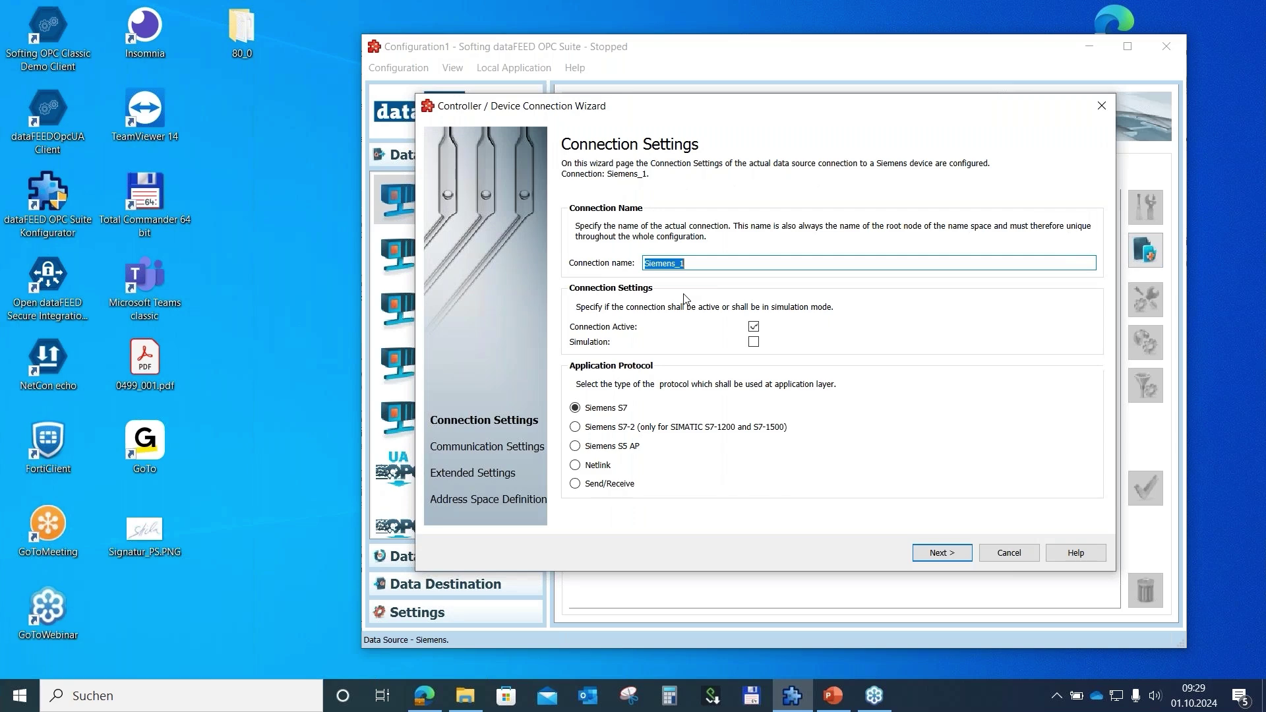
type("s7_80")
left_click(943, 555)
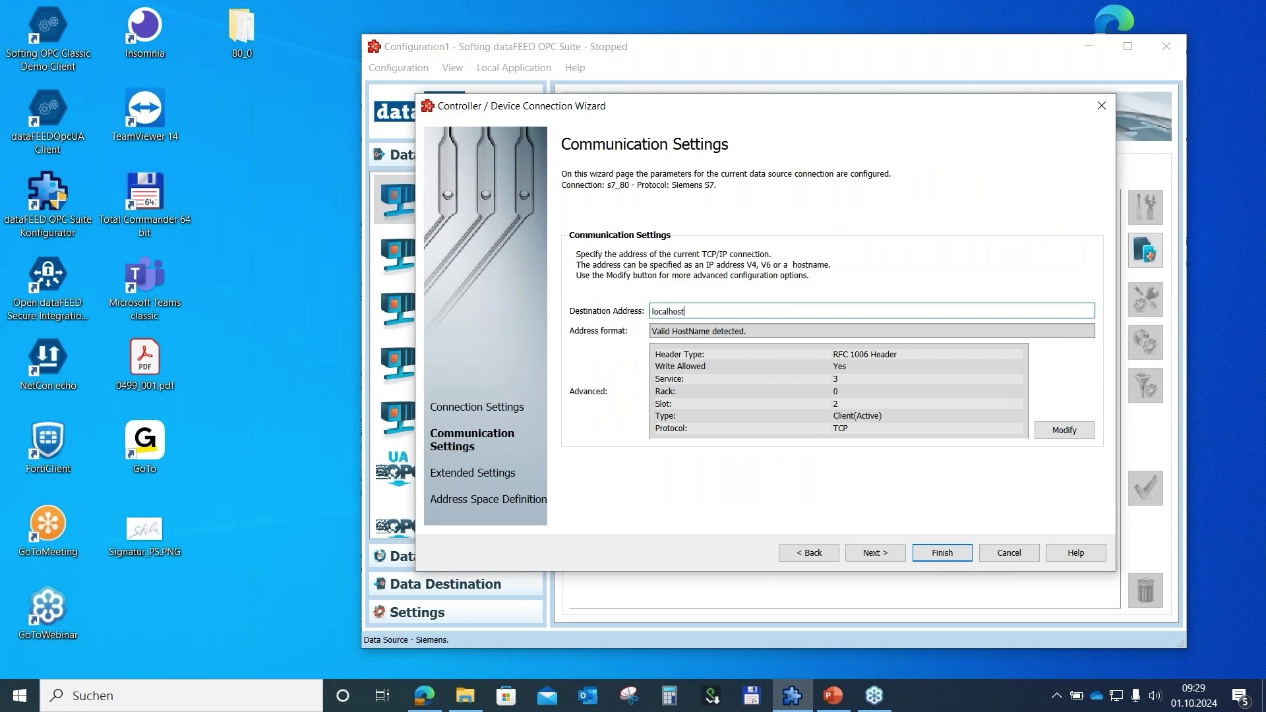
left_click_drag(686, 311, 637, 315)
type("10.30.239.100")
left_click(875, 554)
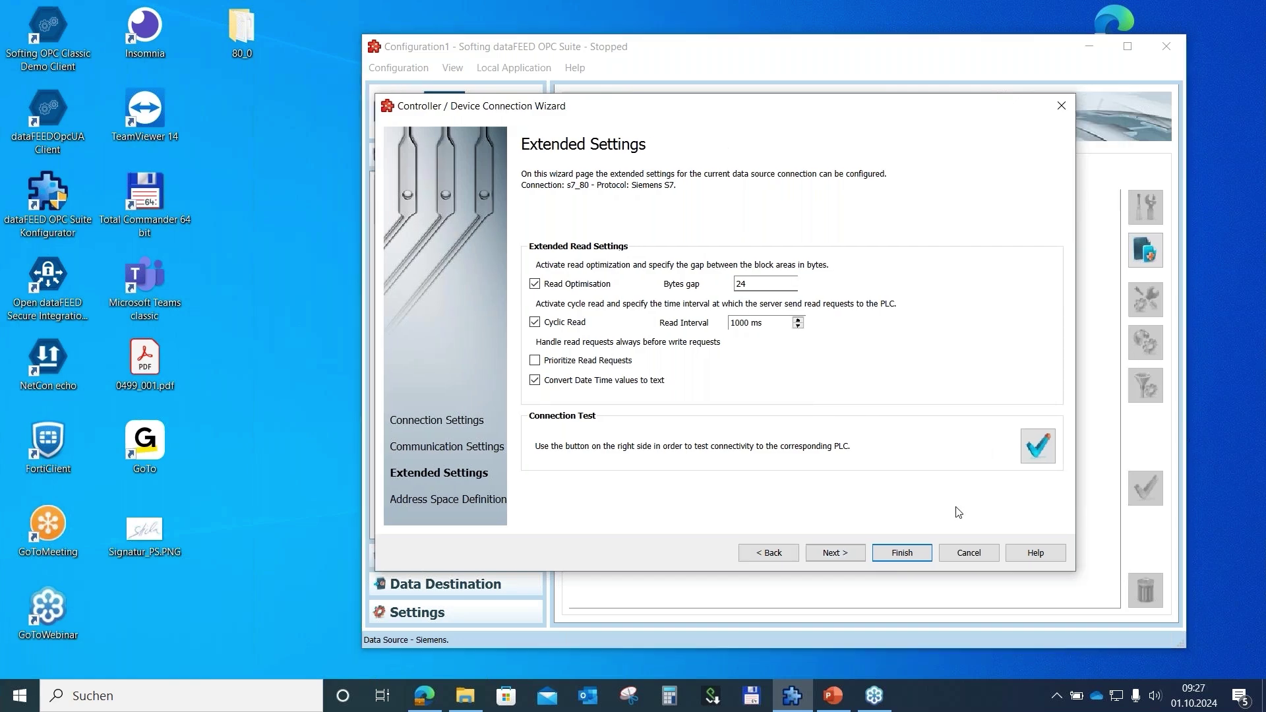
Step: Test connectivity to the PLC with the default extended settings and continue to the address space definition
left_click(1039, 447)
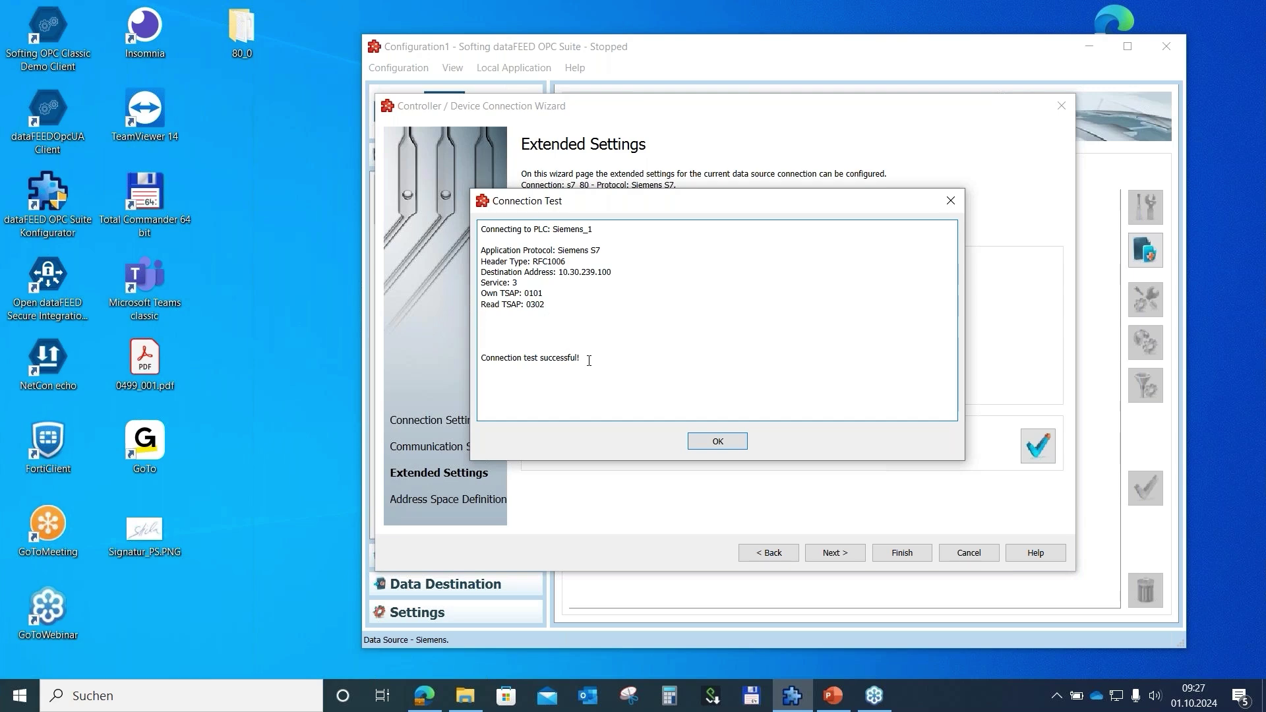
left_click(718, 442)
left_click(833, 554)
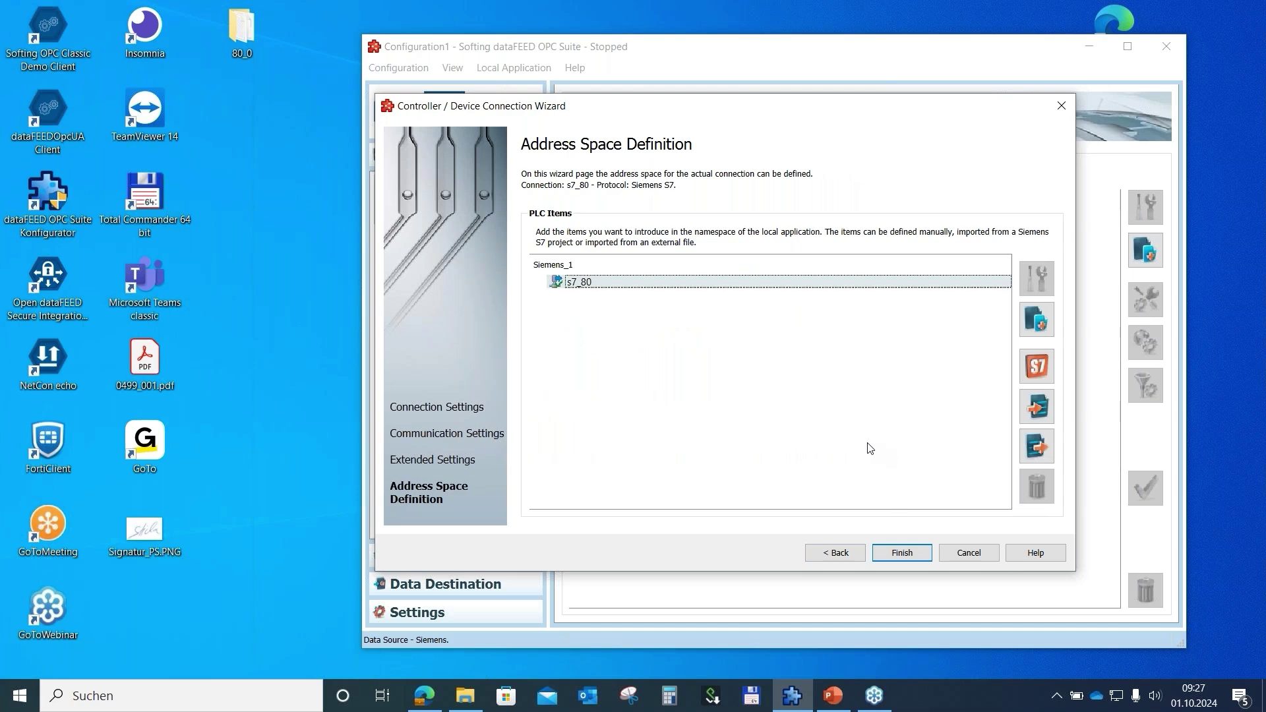
left_click(1024, 323)
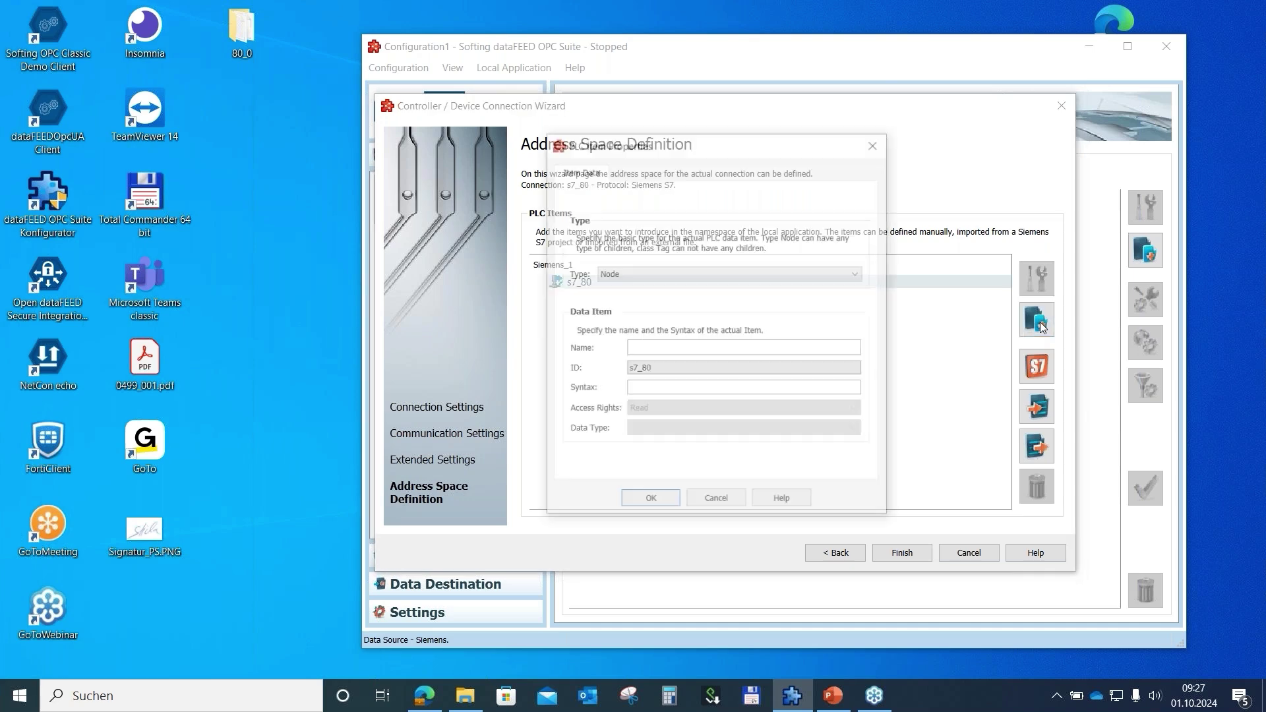
left_click(666, 273)
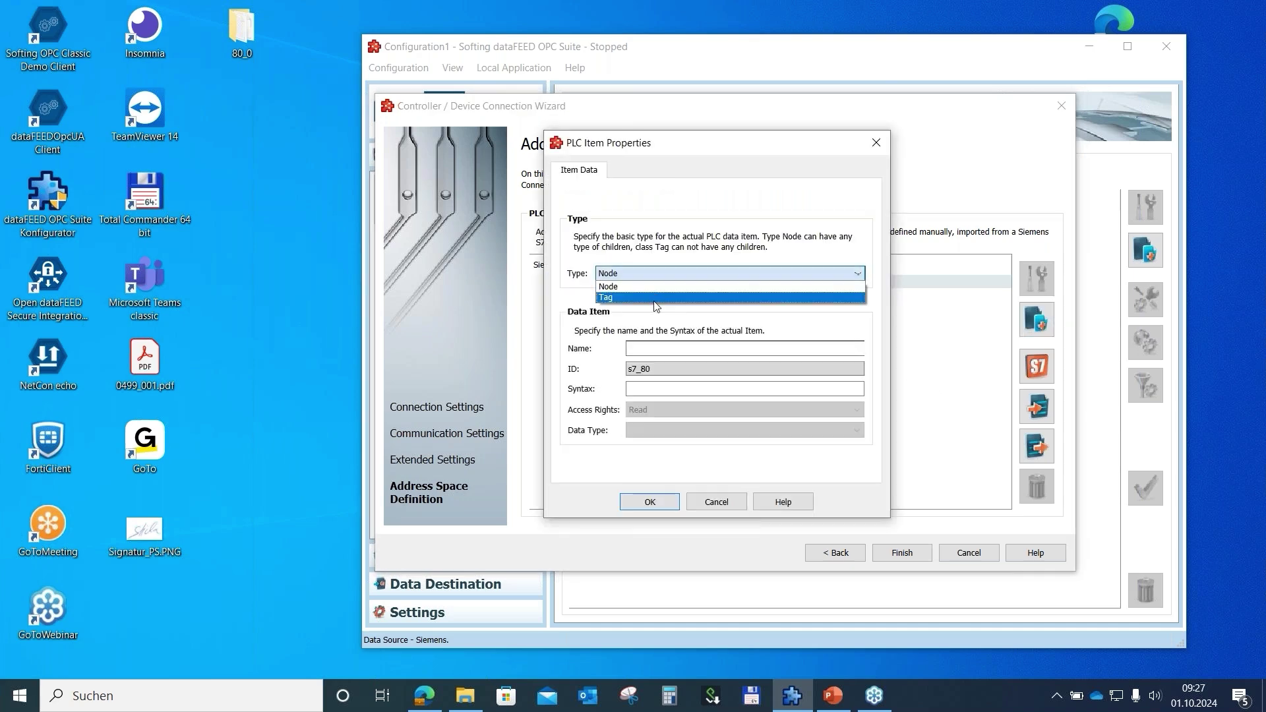
left_click(656, 298)
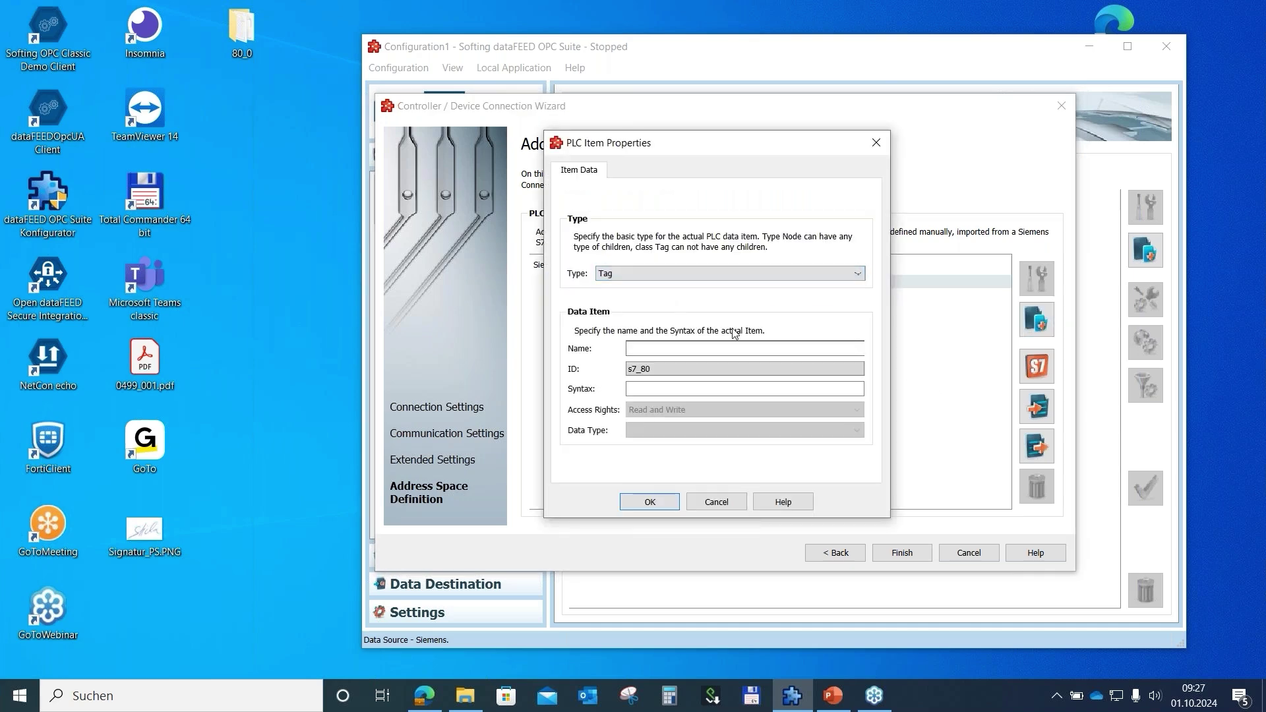
left_click(694, 349)
type("aa")
left_click(693, 388)
type("db")
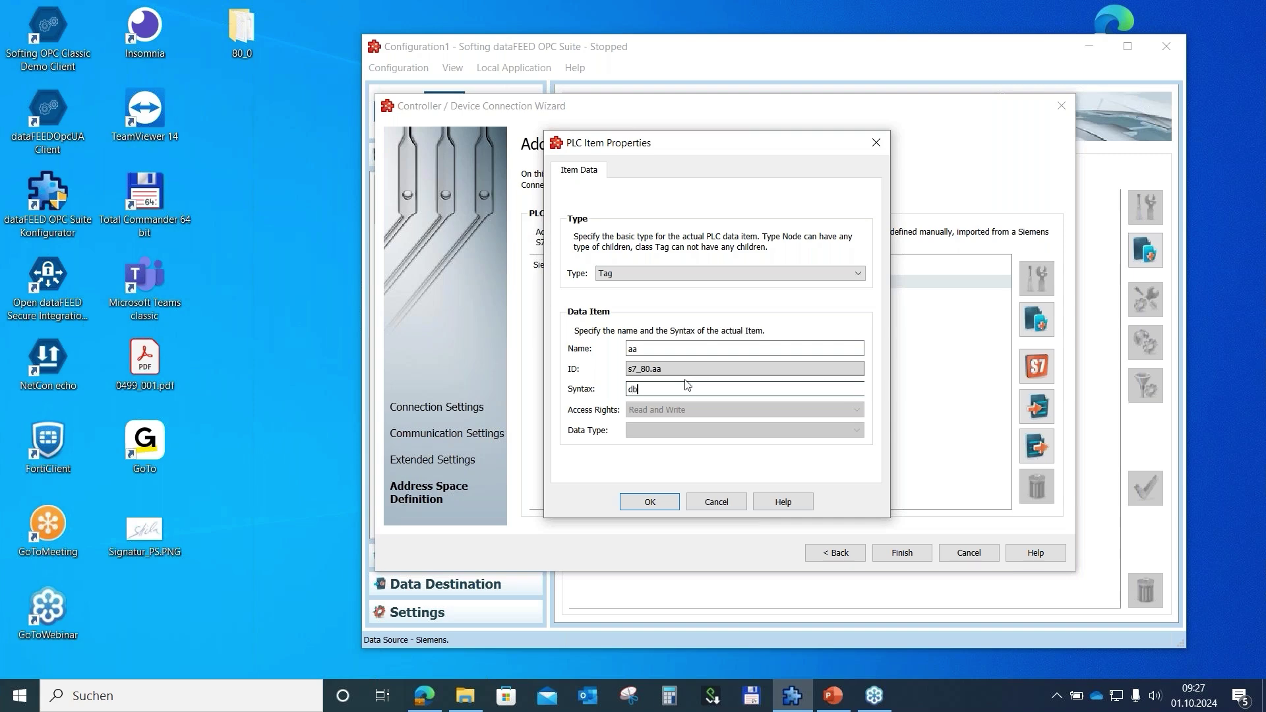
type("2")
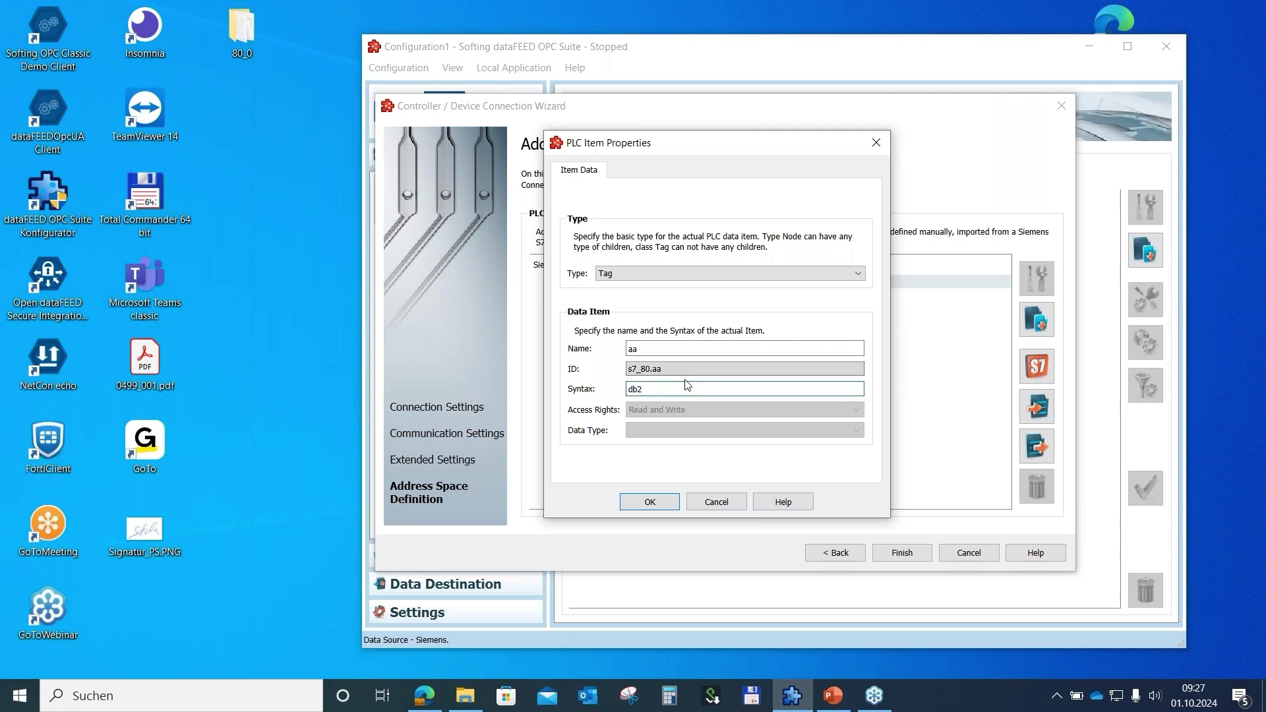
type(".b5")
key("BackSpace")
type("6")
left_click(716, 502)
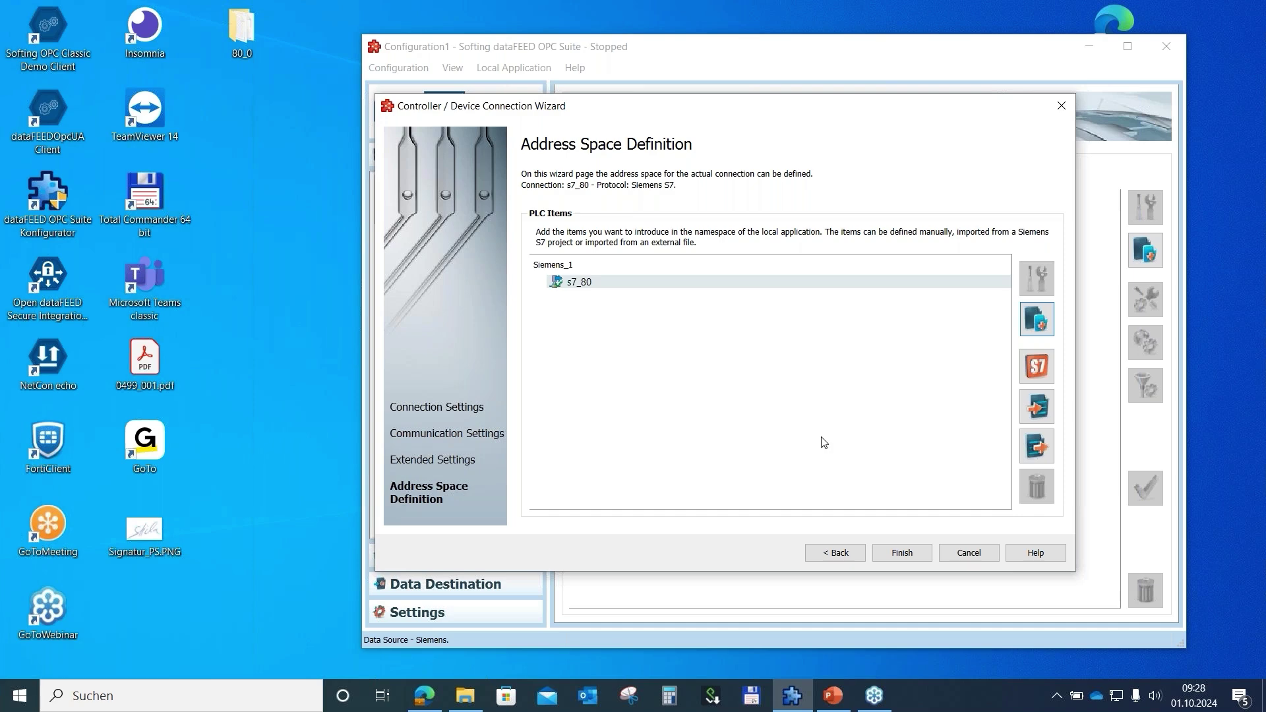
Step: Start an S7 symbol import and choose the project file 80_24100.s7p from 02_WEBINAR_241001 > 80_24100
left_click(1037, 367)
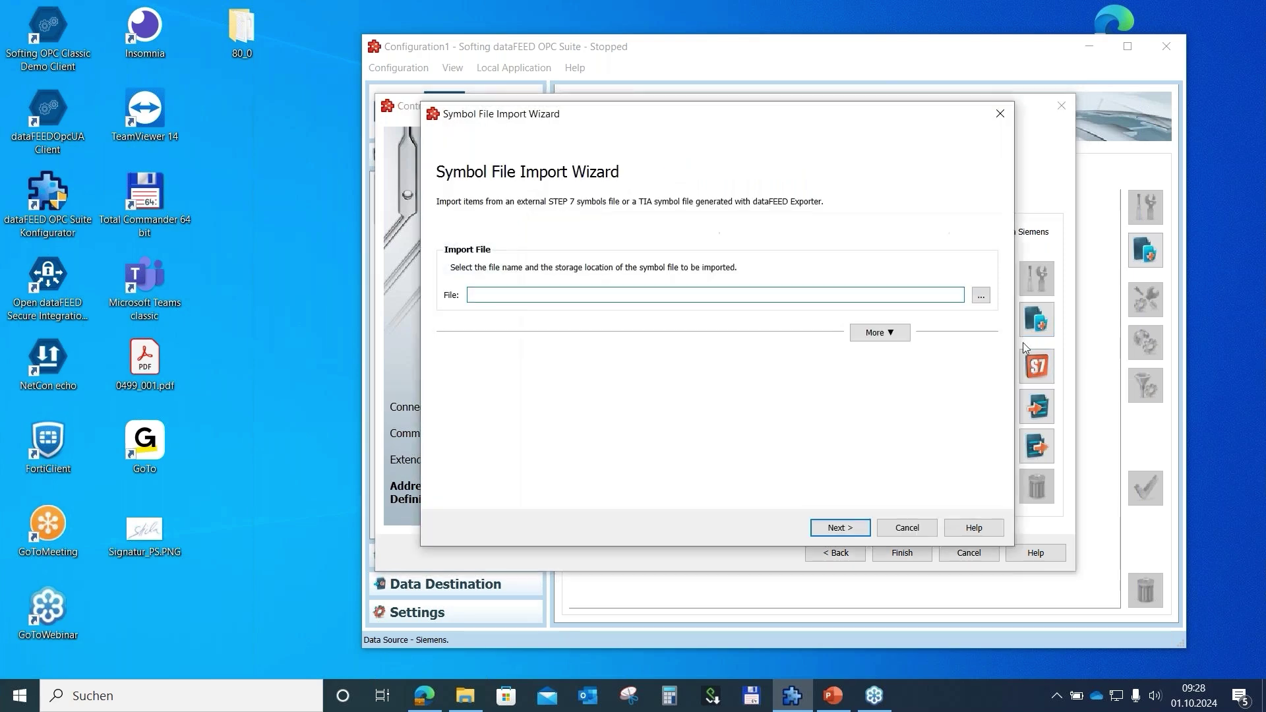
left_click(981, 296)
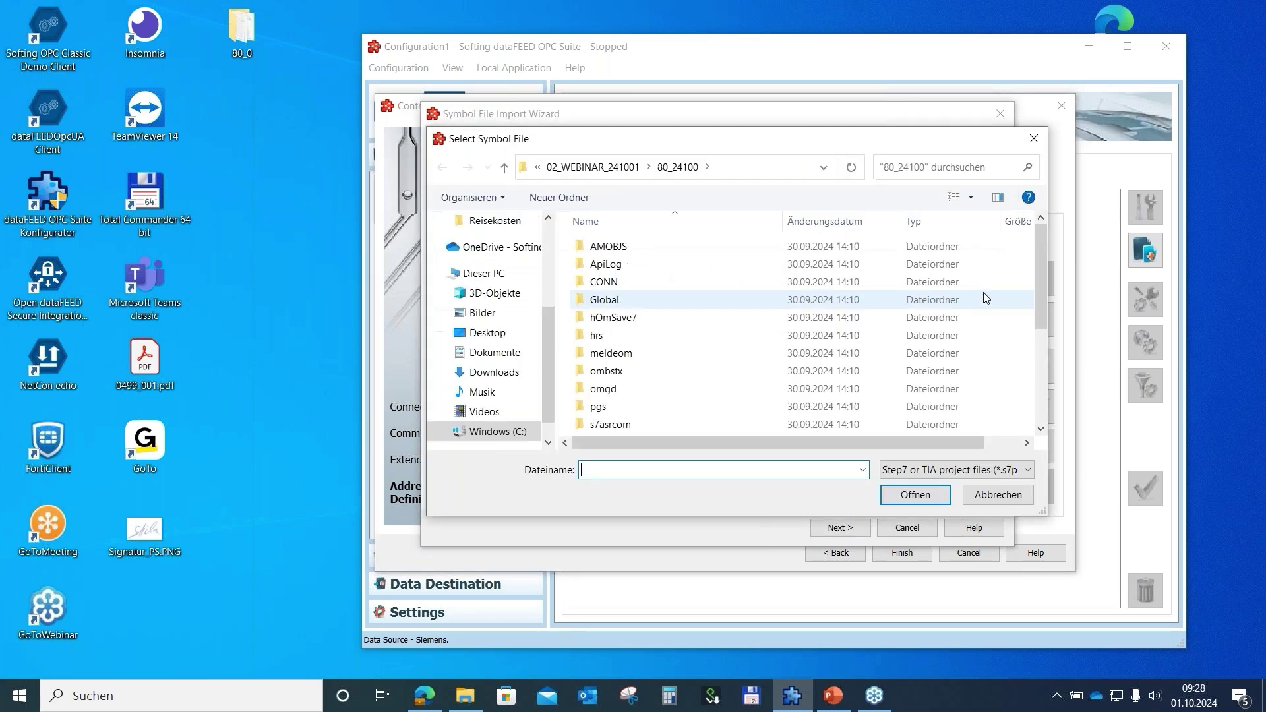
left_click(593, 167)
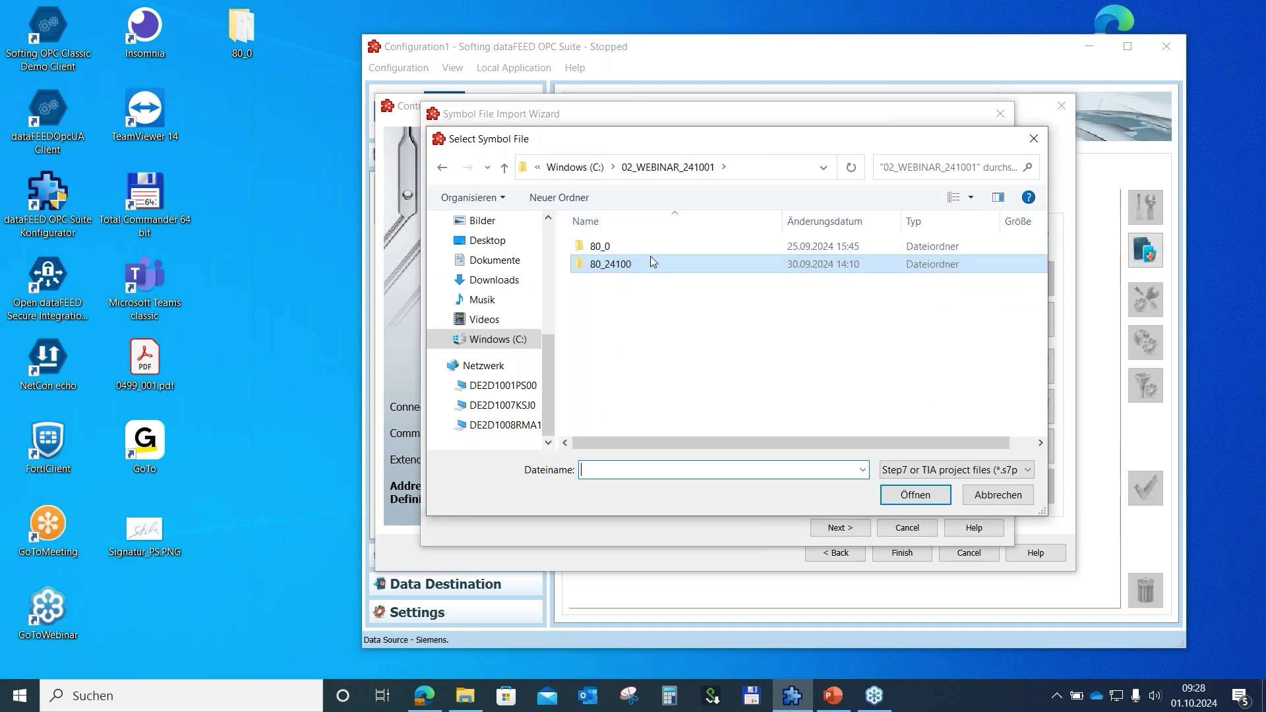
left_click(606, 266)
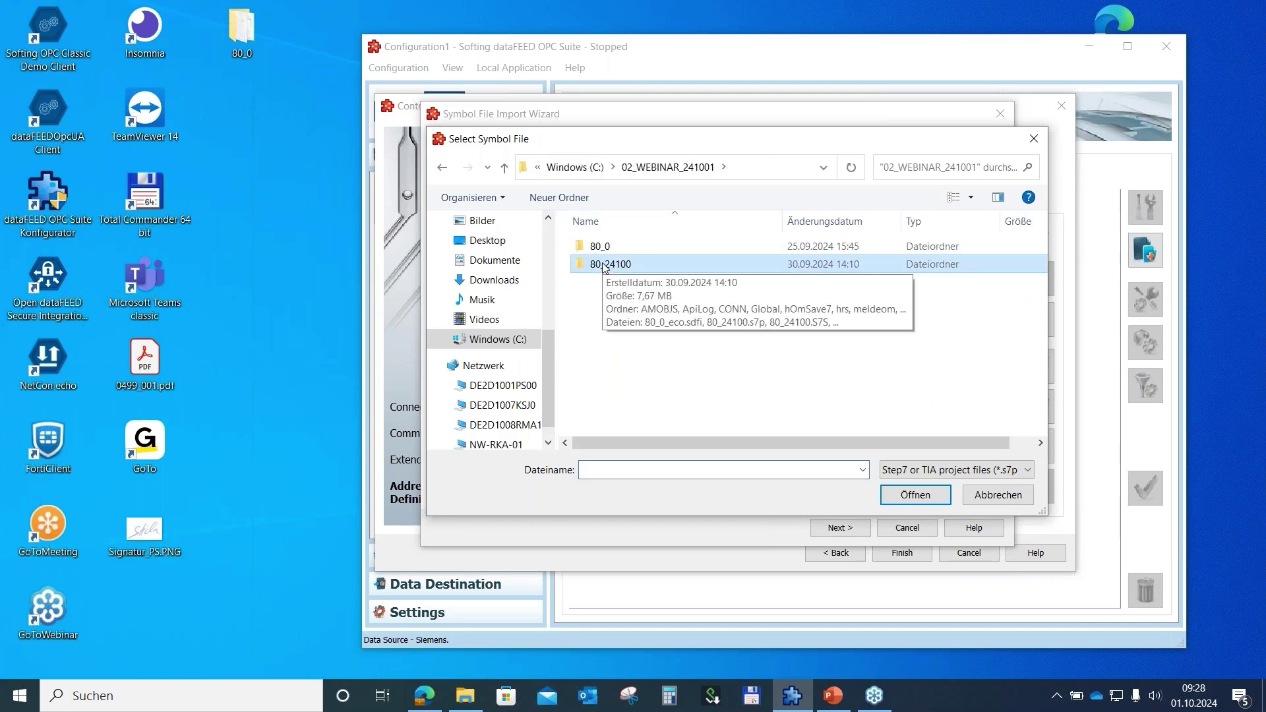
double_click(605, 266)
scroll(679, 327, "down", 3)
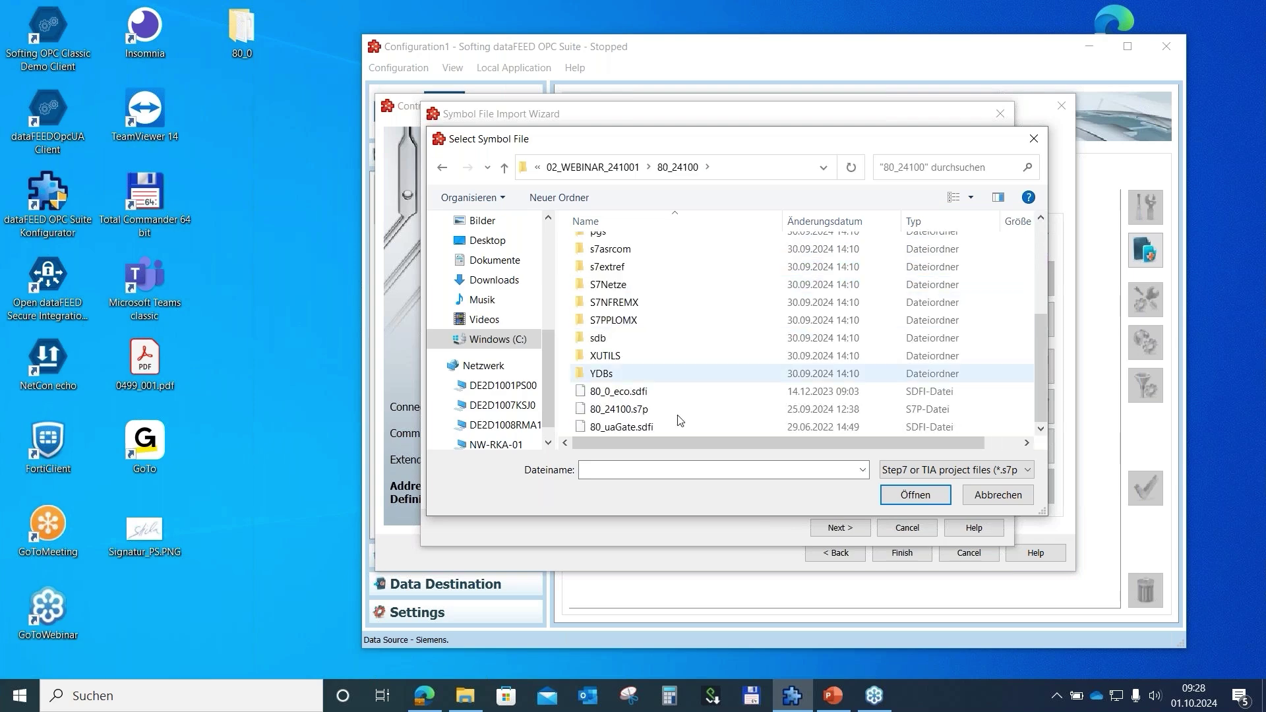
left_click(608, 412)
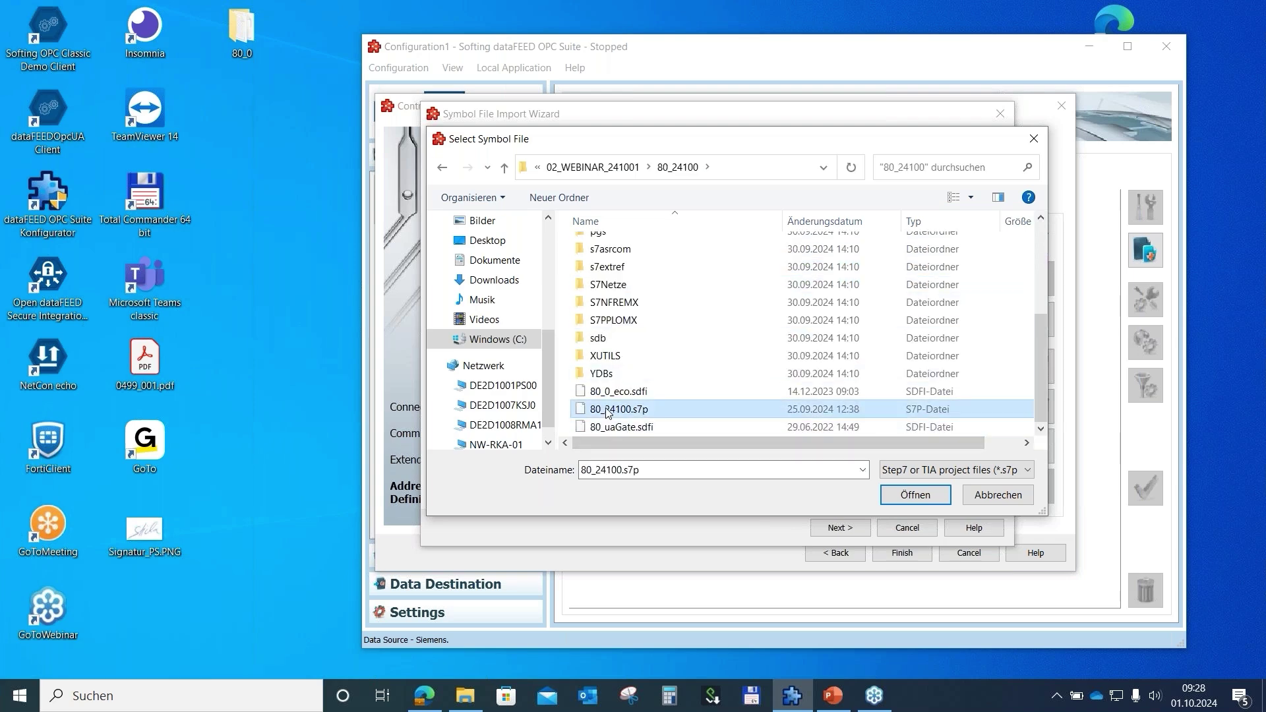
left_click(912, 501)
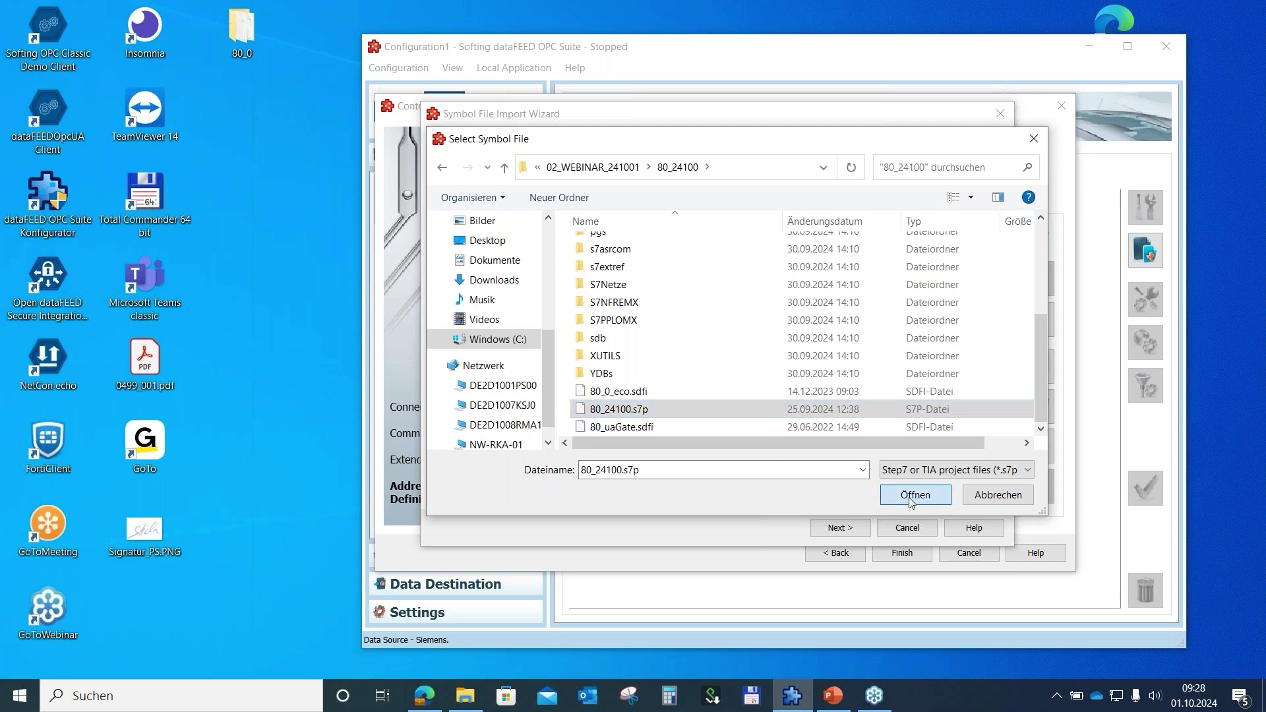
Step: Enable resolving arrays in addition for the symbol import and continue to the PLC block selection
left_click(874, 333)
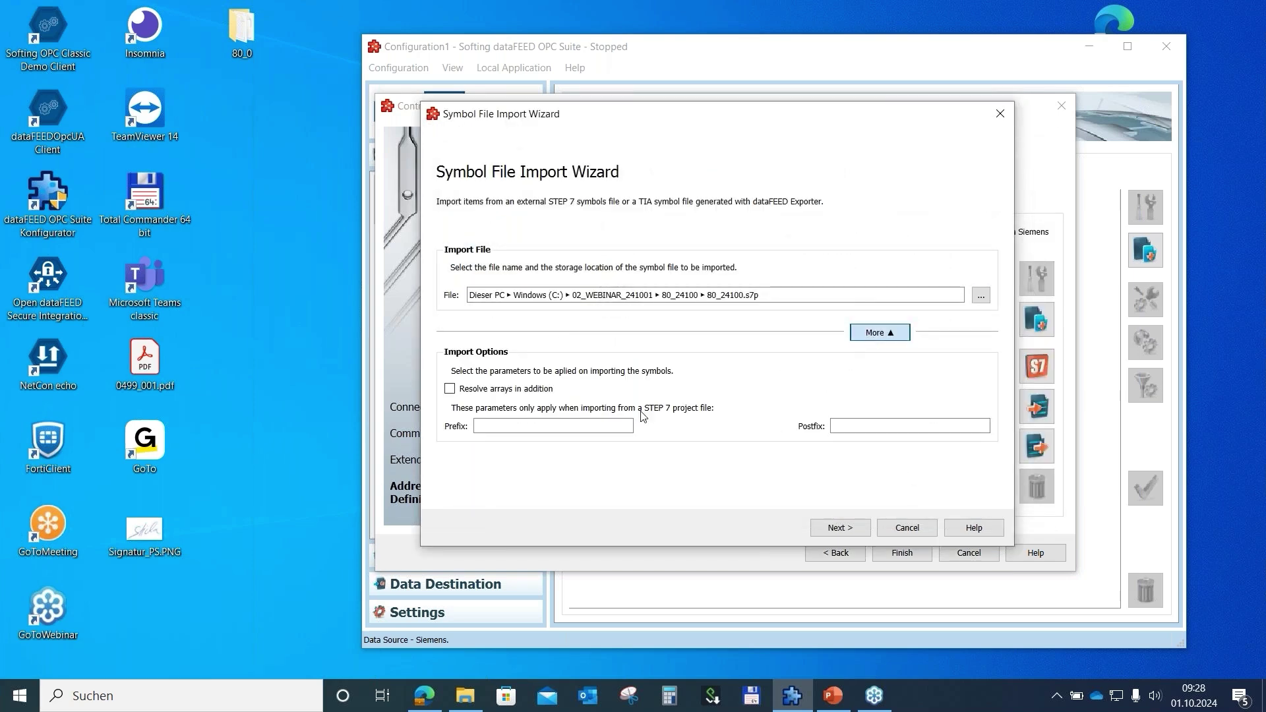
left_click(479, 390)
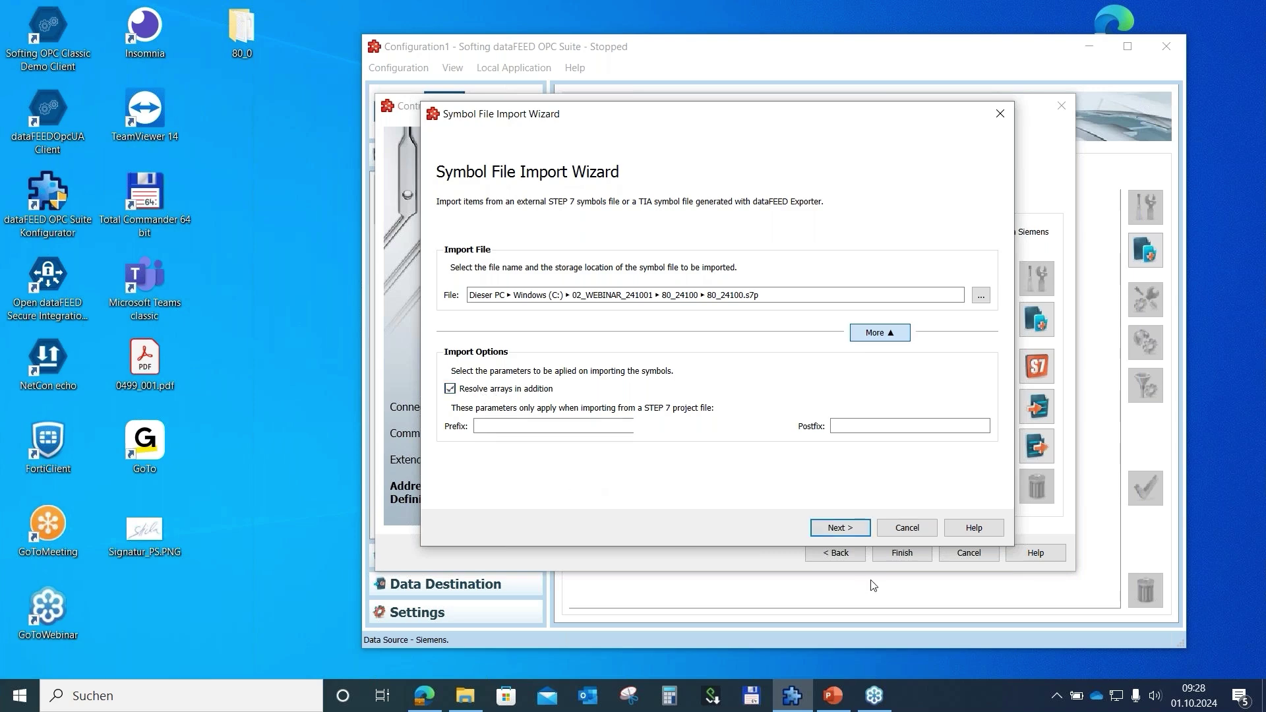
left_click(840, 529)
left_click(855, 530)
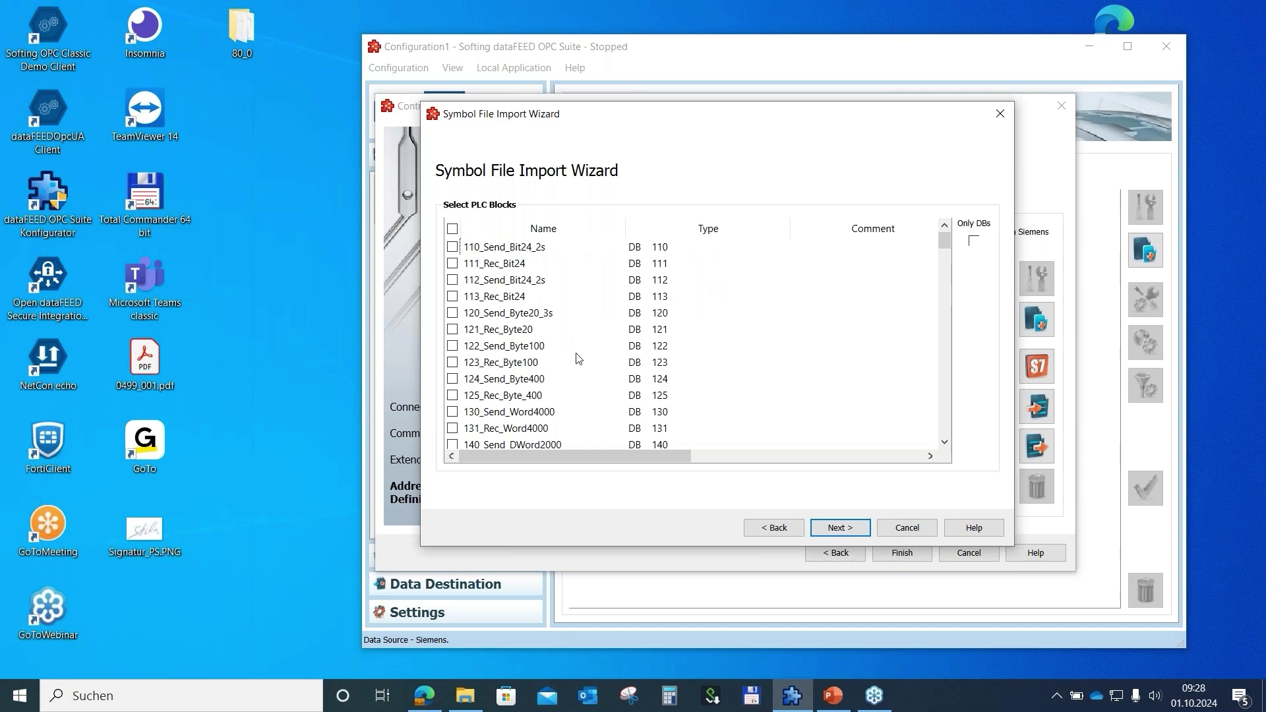
Step: Import only the 410_compressed air data block (DB 410) into the address space and finish the s7_80 connection
mouse_move(944, 244)
left_mouse_down()
mouse_move(945, 258)
mouse_move(946, 242)
left_mouse_up()
left_click_drag(945, 249, 945, 275)
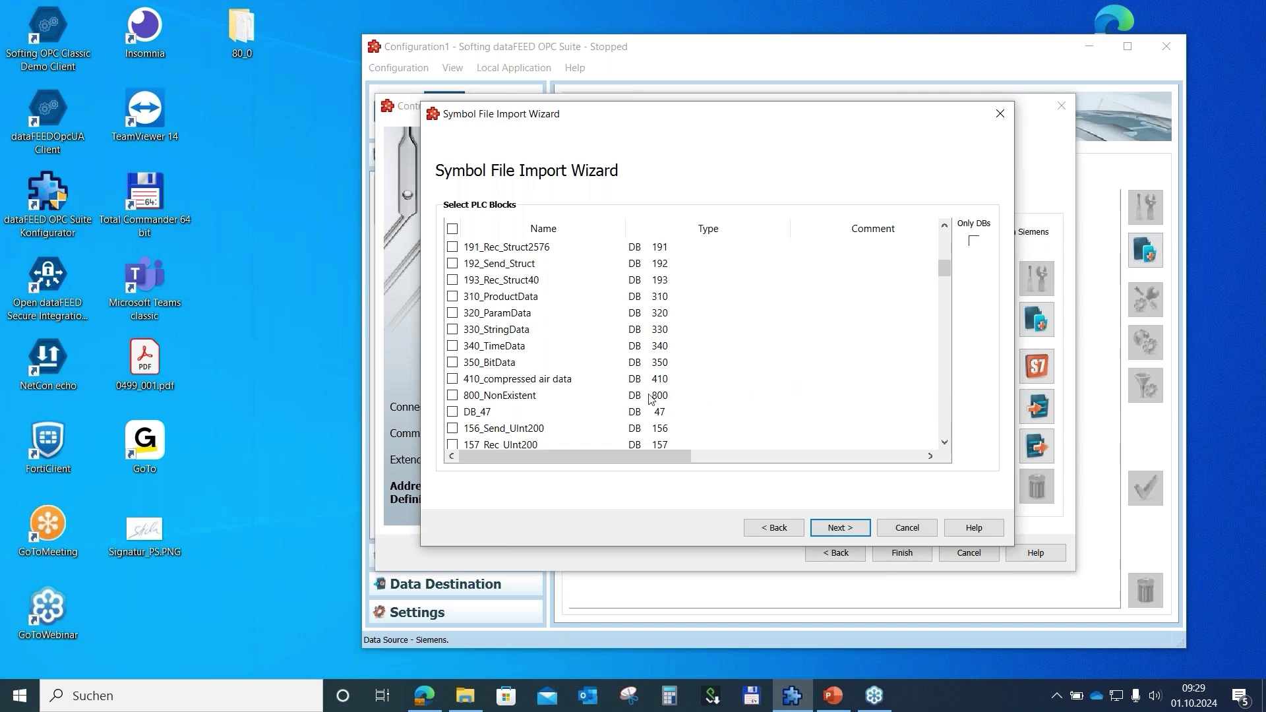
left_click(453, 379)
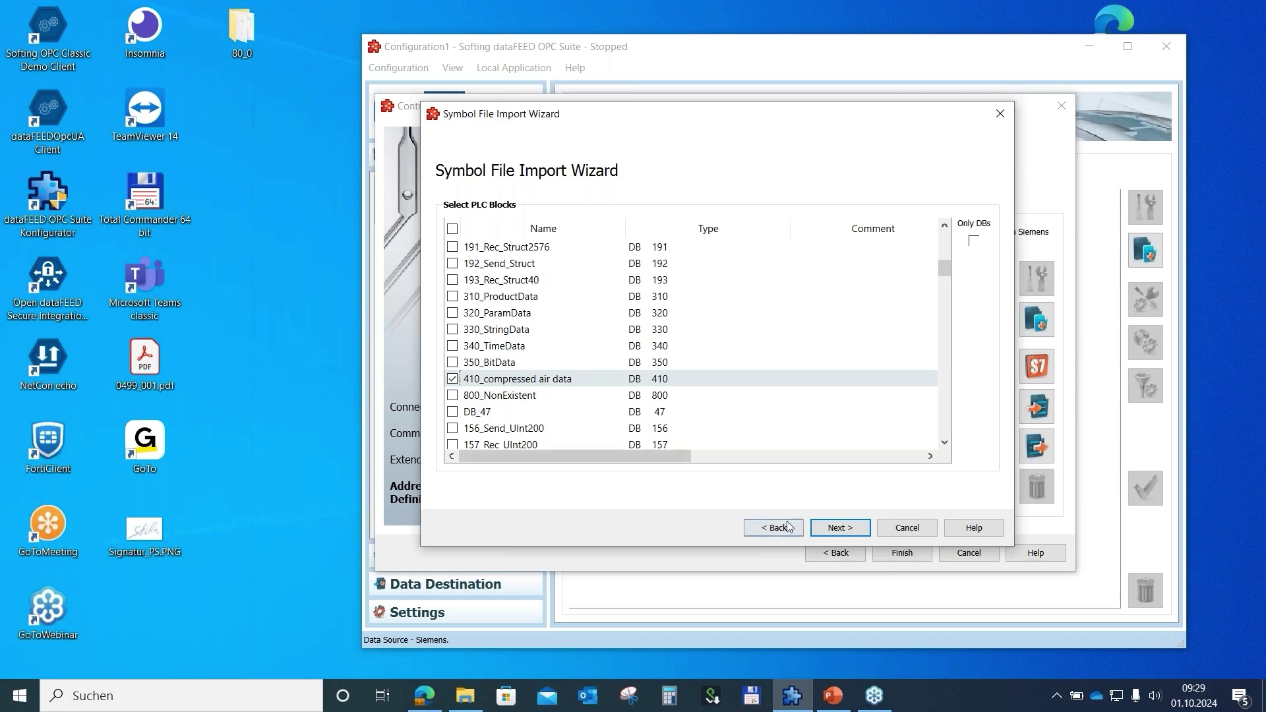
left_click(838, 527)
left_click(907, 527)
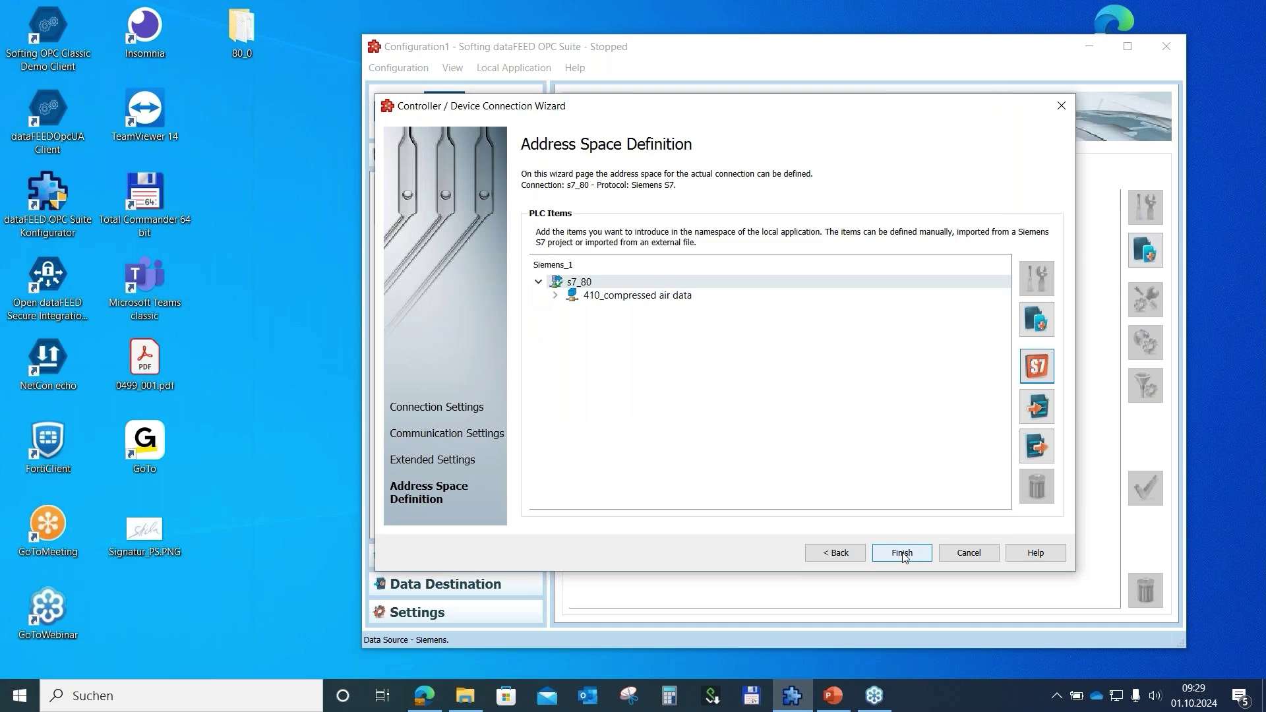
left_click(903, 553)
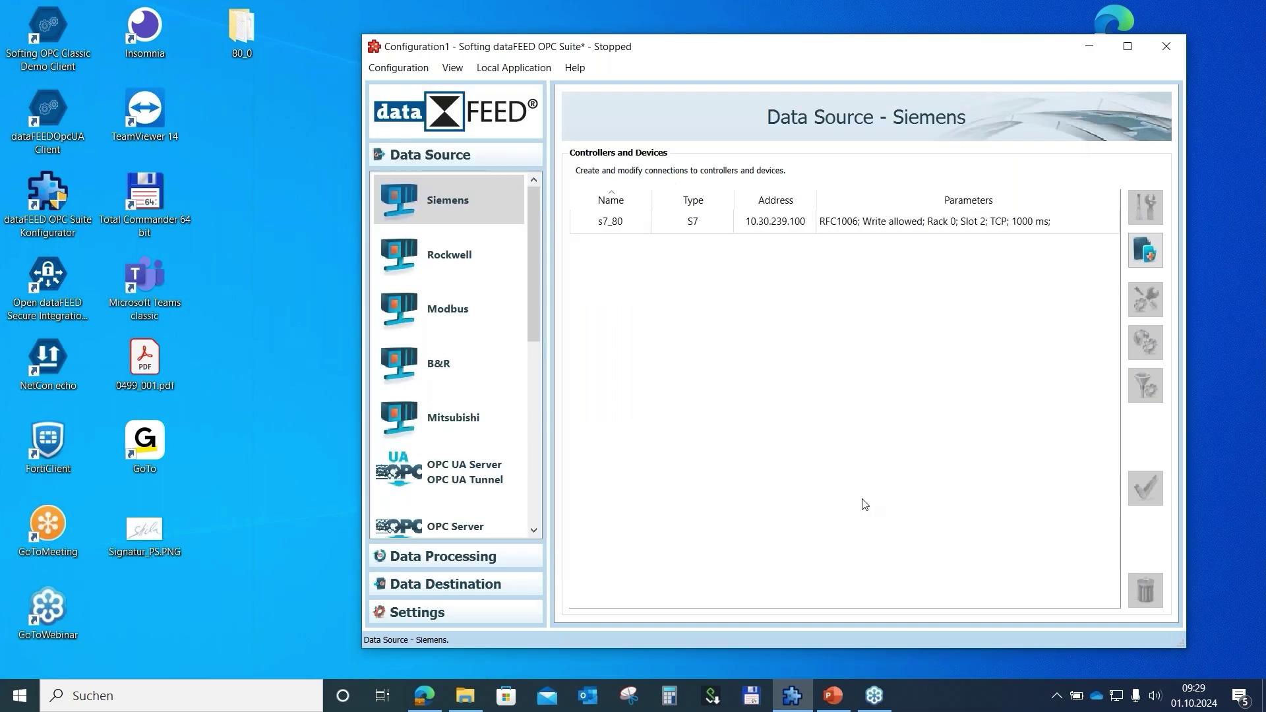
Step: Run a connection test on the finished s7_80 connection
left_click(669, 231)
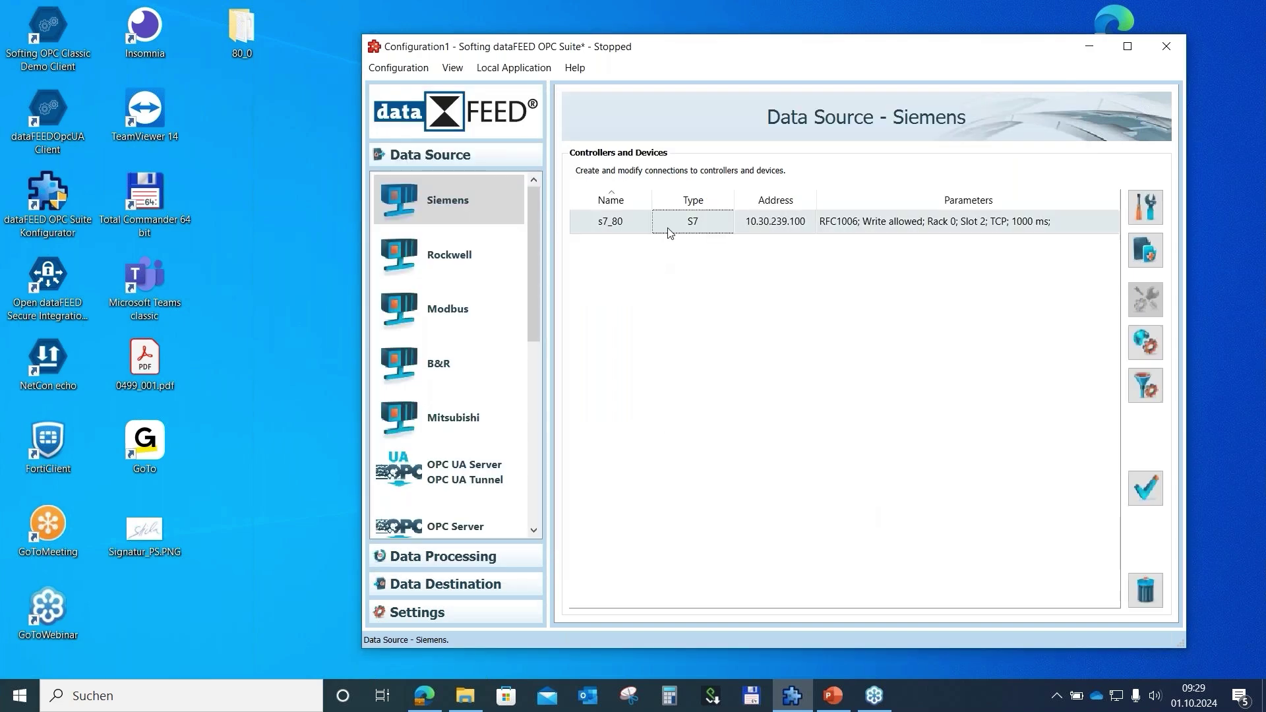
left_click(1148, 492)
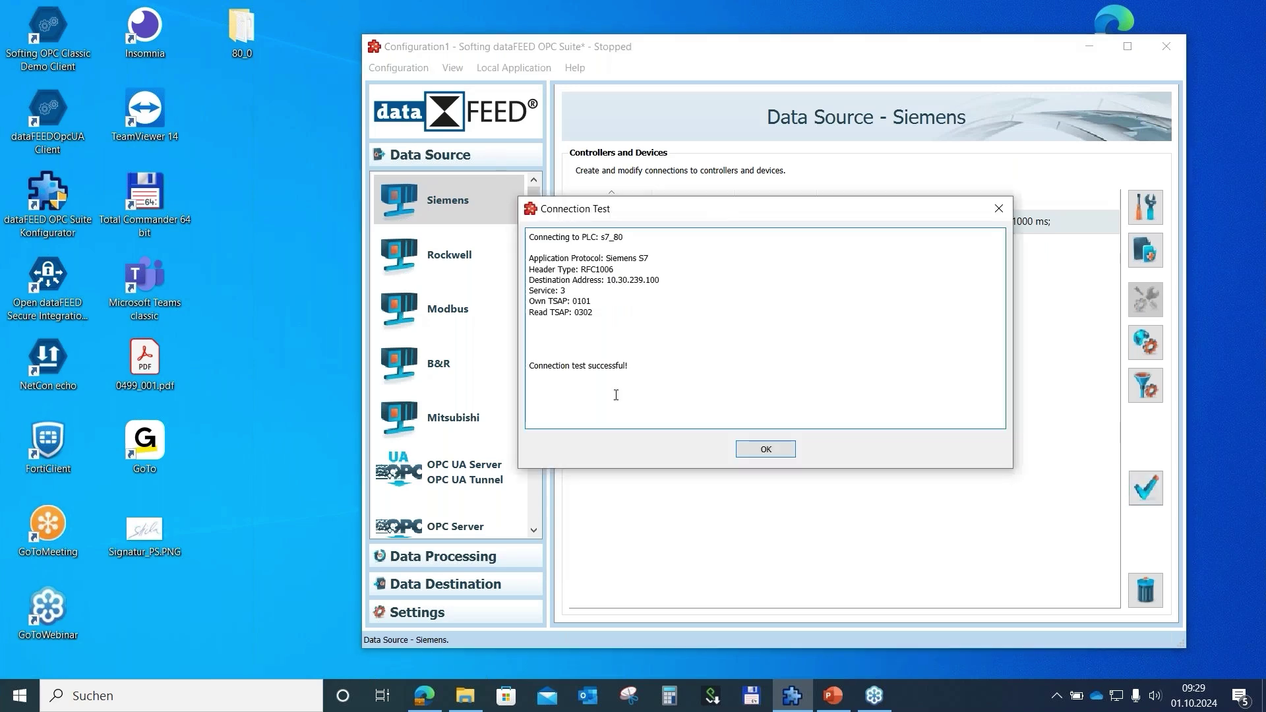
left_click(765, 449)
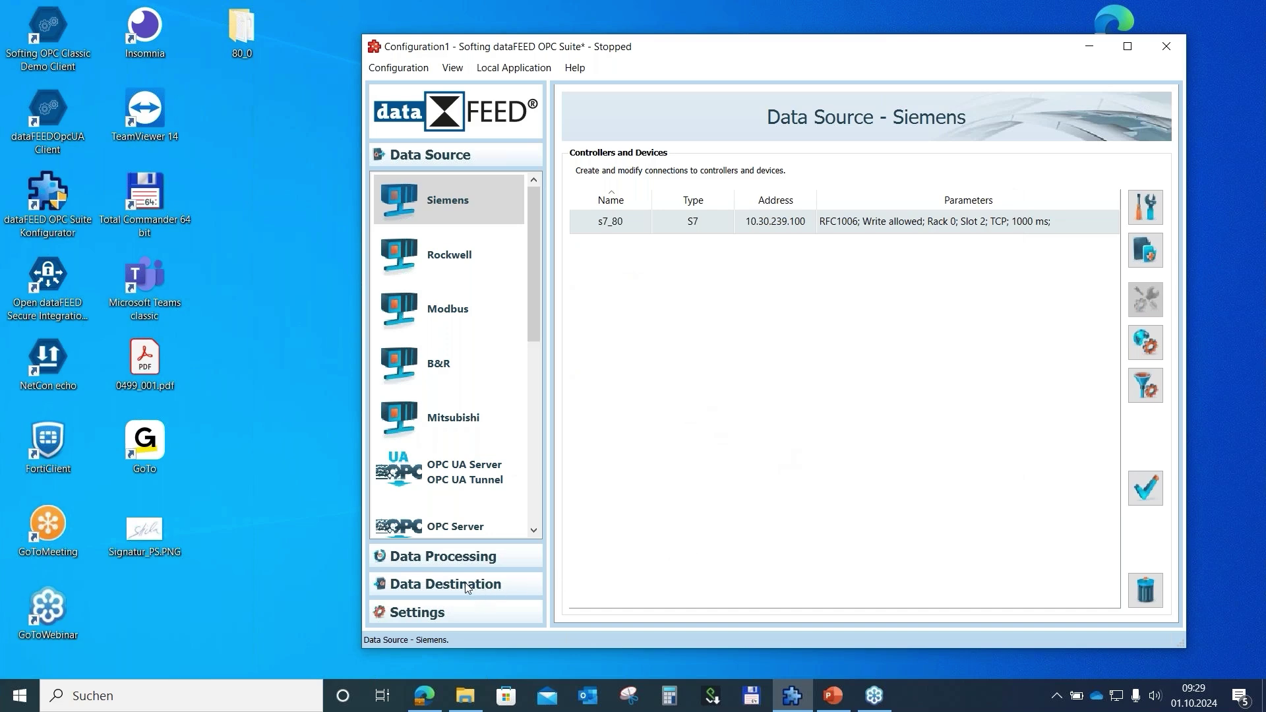
Step: Activate the standard OPC UA server endpoint as data destination and copy its server endpoint address
left_click(417, 585)
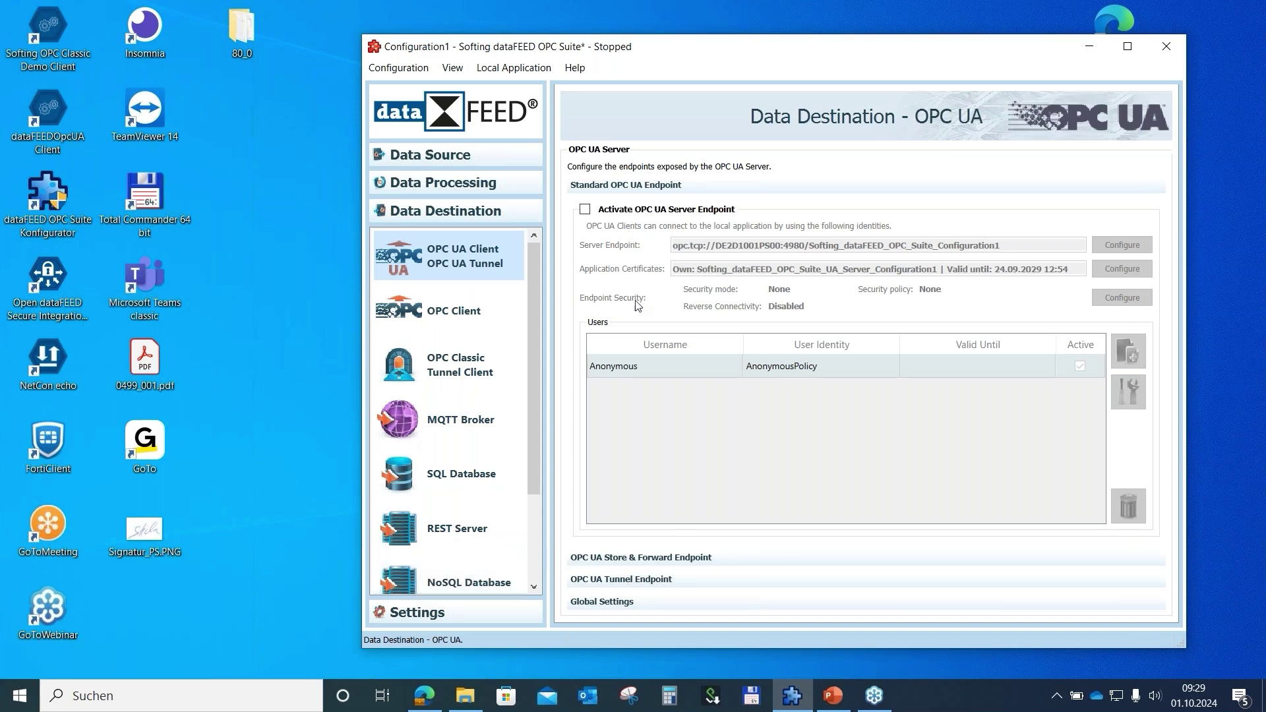
left_click(586, 210)
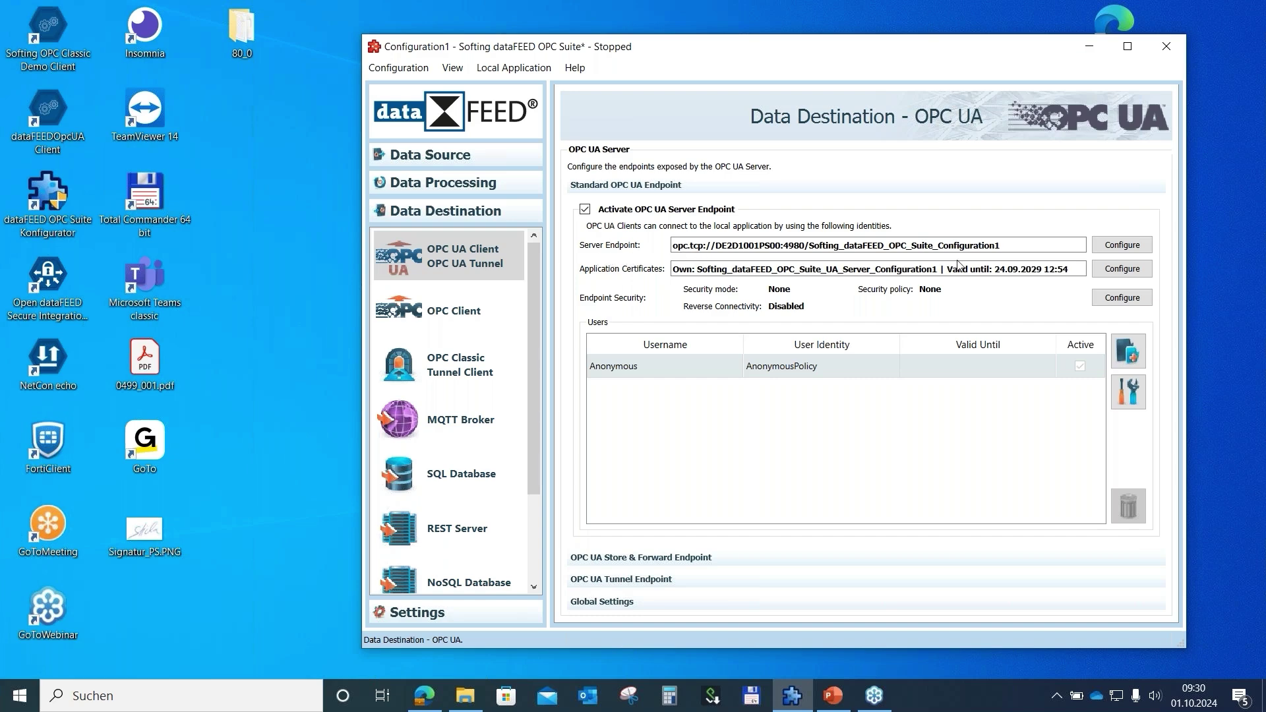
left_click_drag(1007, 251, 674, 246)
key("ctrl+c")
left_click(734, 394)
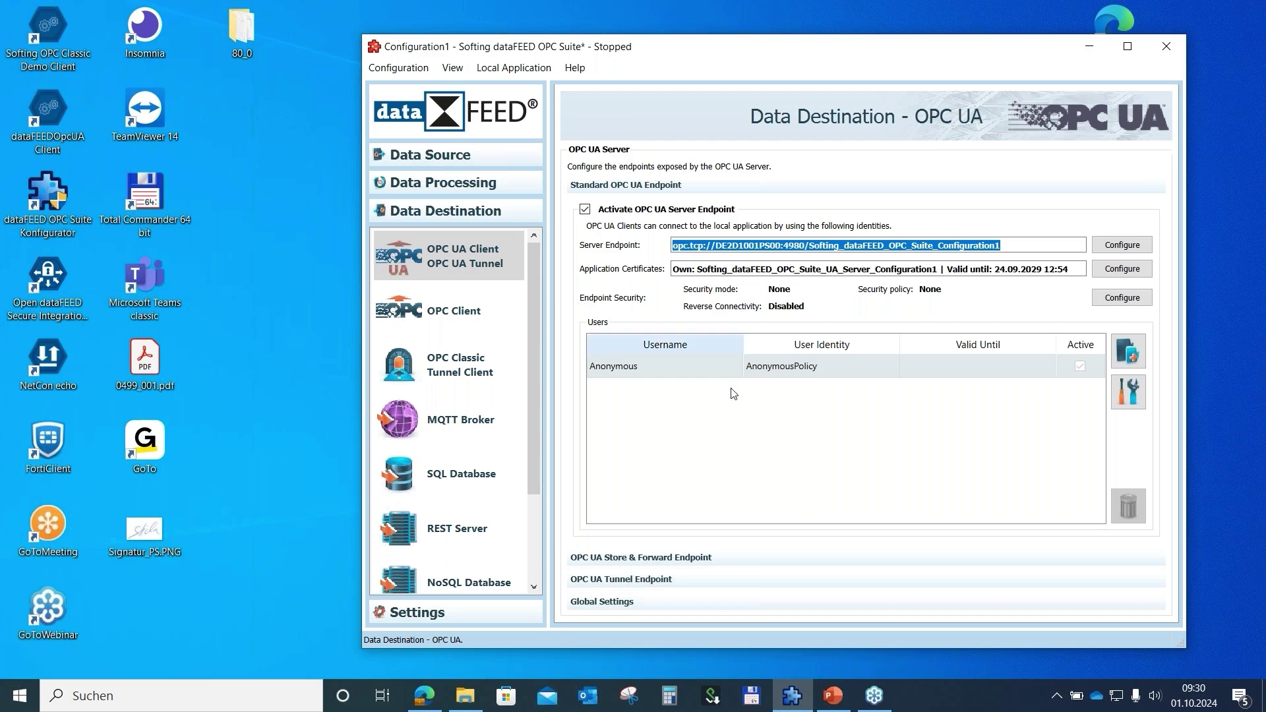
Step: Start the local application, agreeing to save the changed configuration
left_click(494, 71)
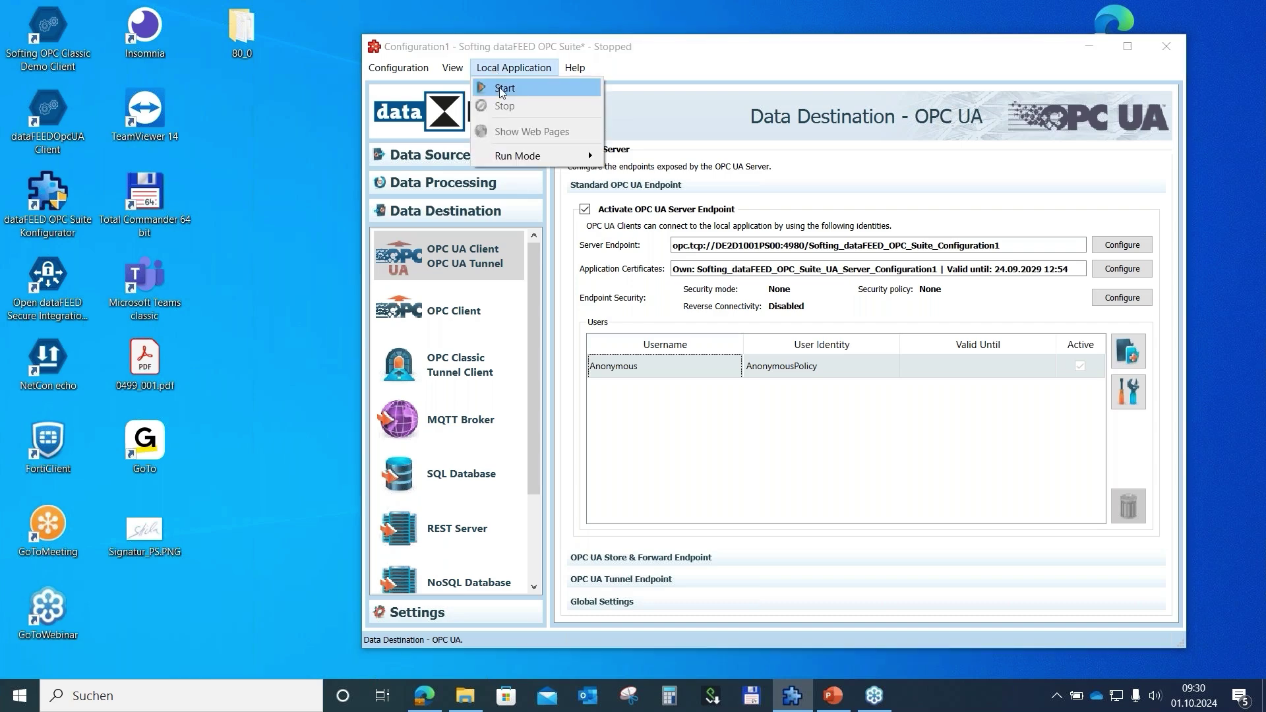
left_click(503, 90)
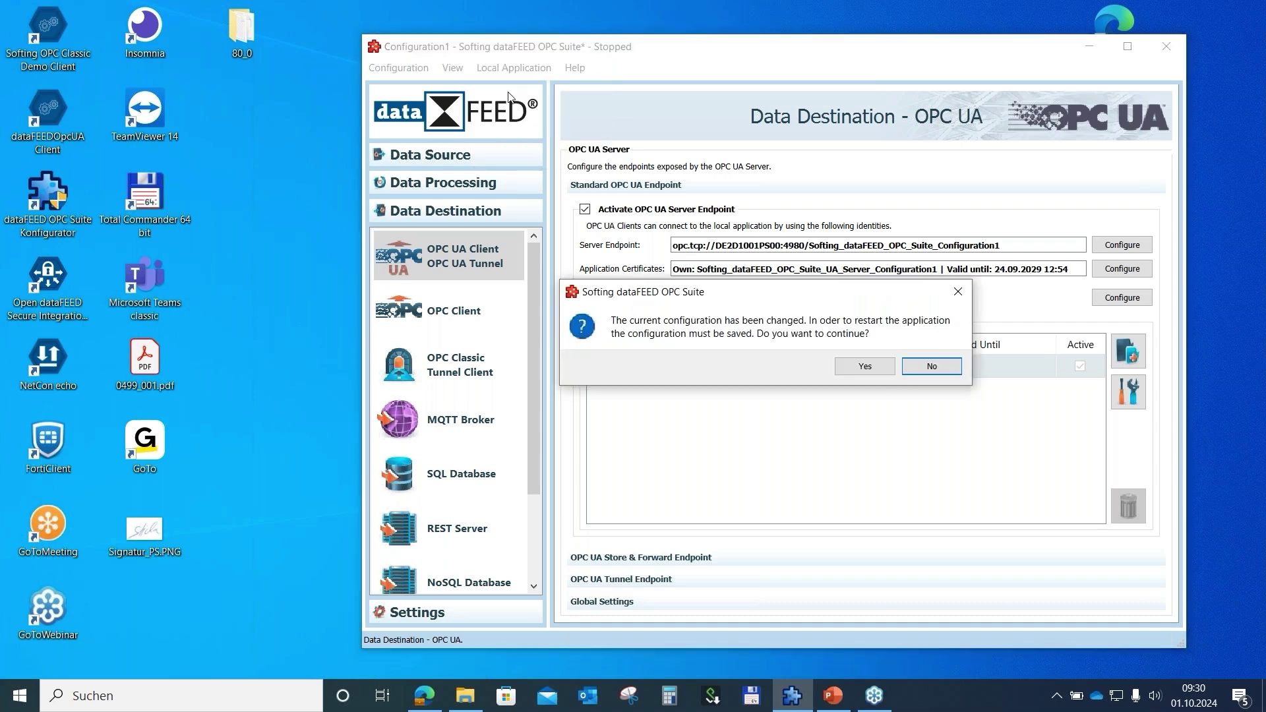
left_click(866, 367)
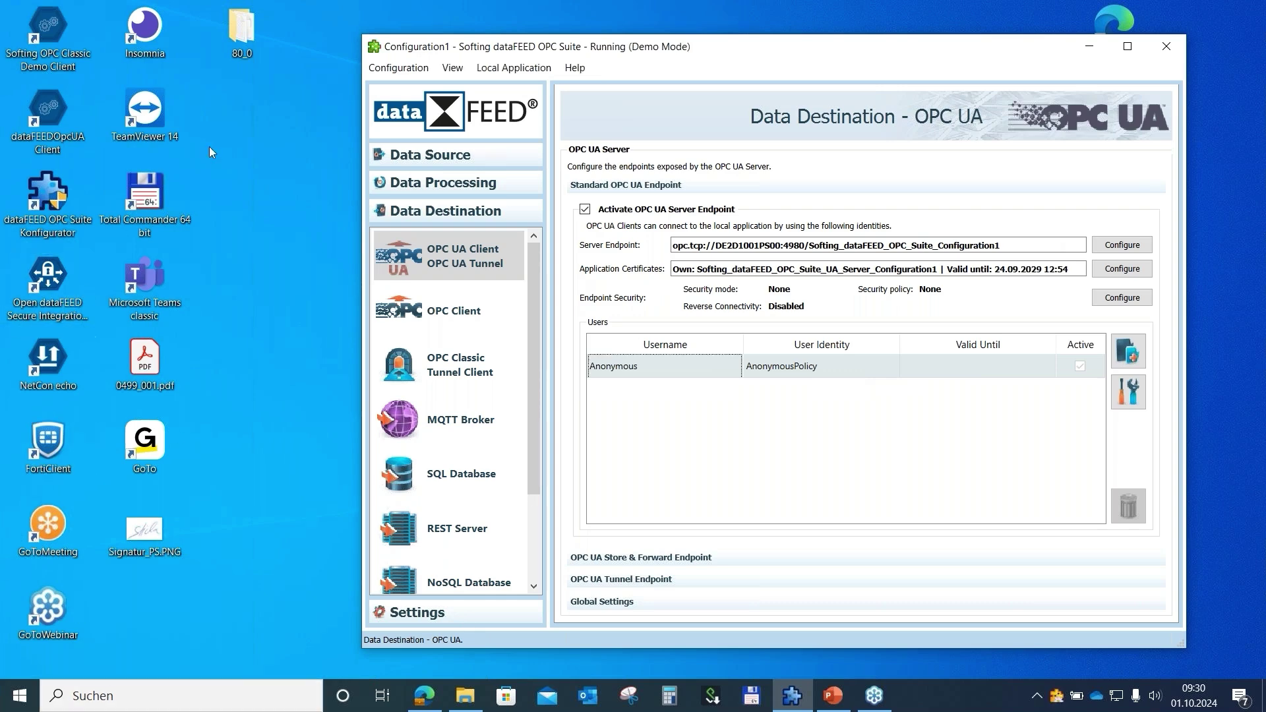
left_click(895, 17)
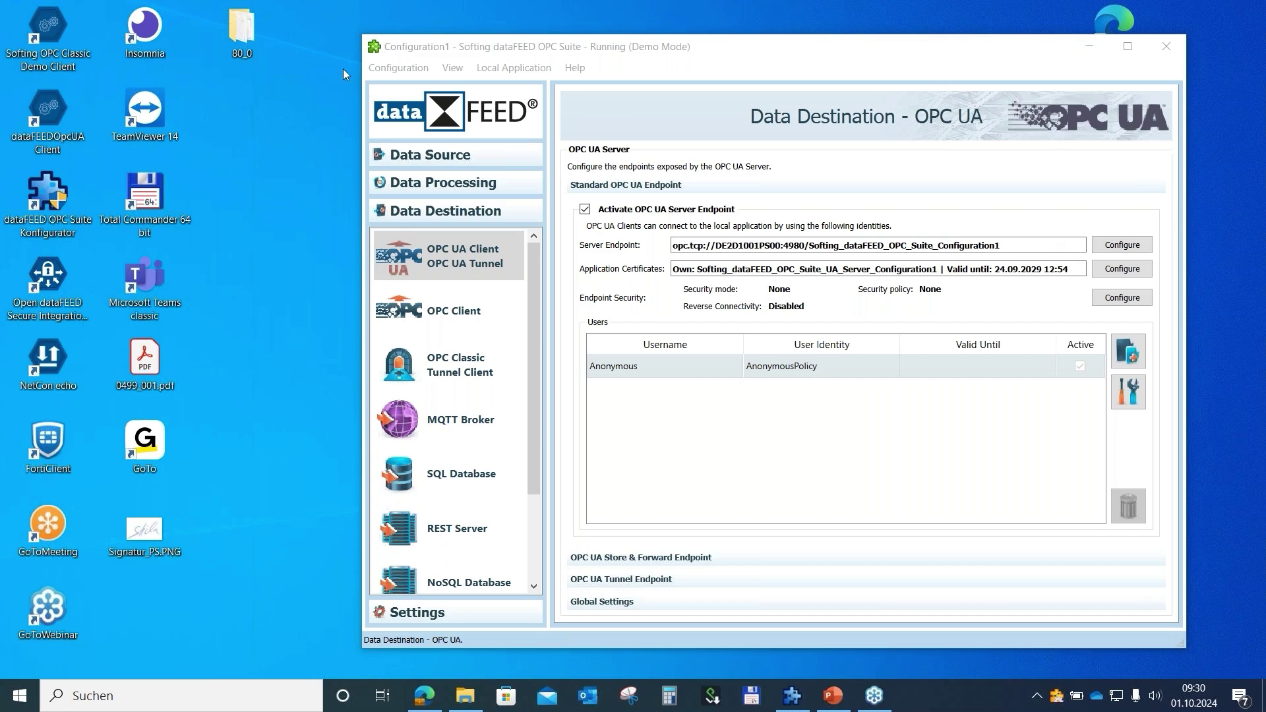
Step: Open dataFEED OPC UA Client and add a session using the copied server endpoint address, with no security and anonymous identity
double_click(48, 122)
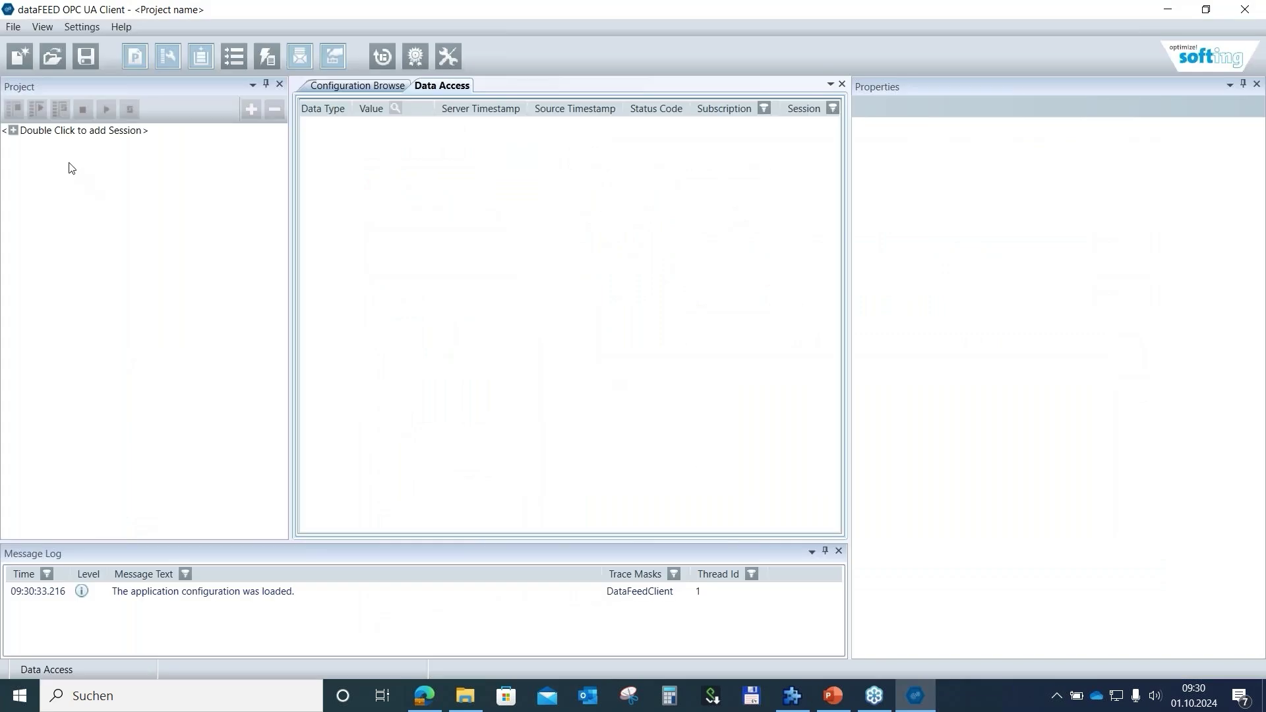
double_click(46, 137)
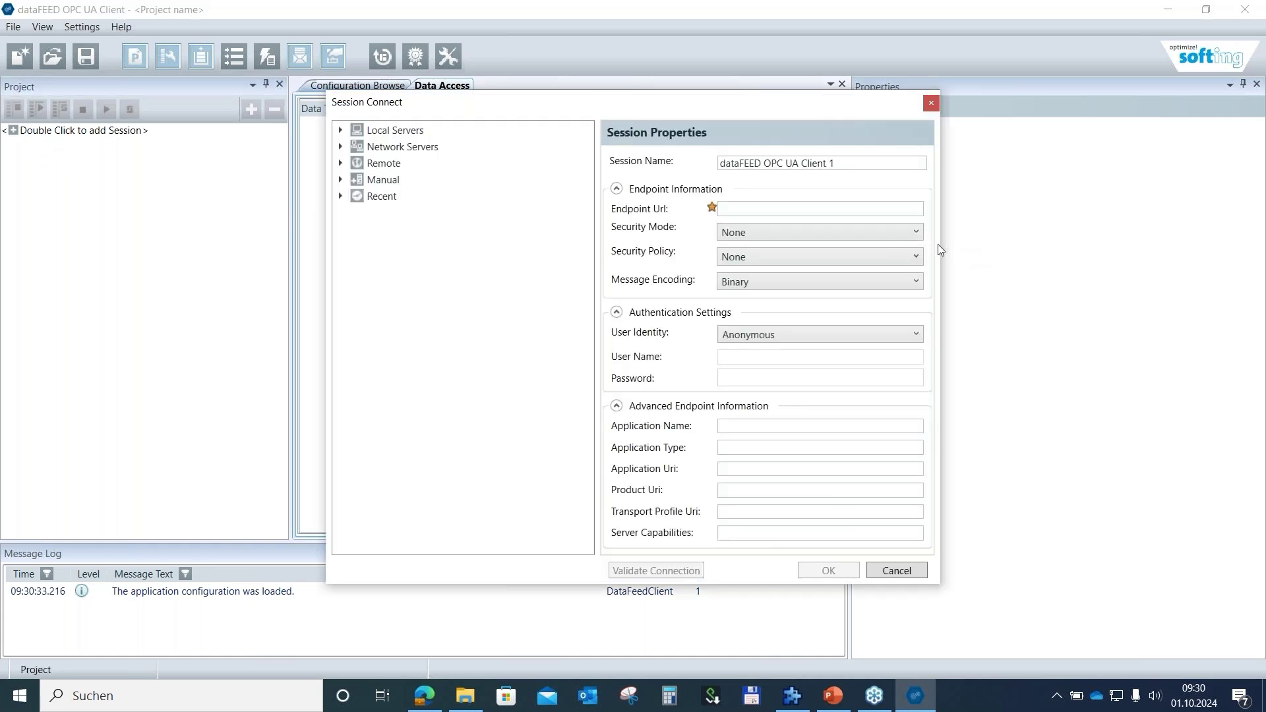
left_click_drag(941, 249, 1149, 250)
left_click(890, 207)
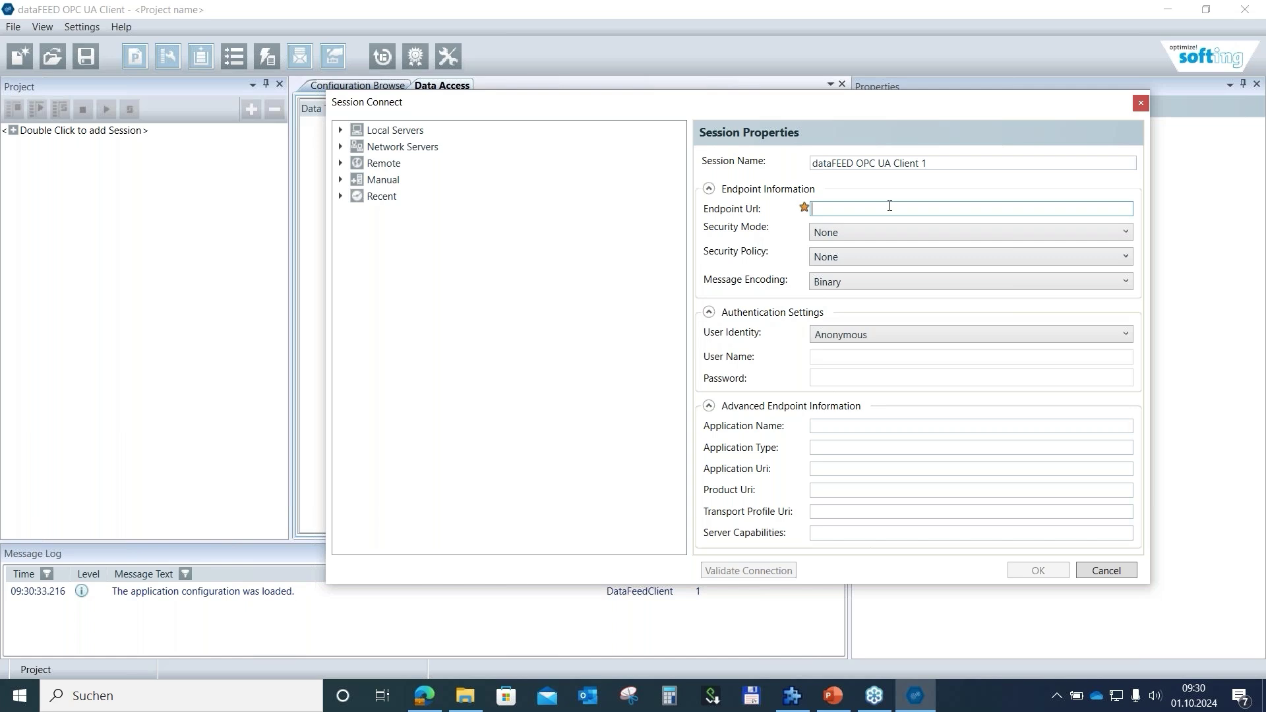
key("ctrl+v")
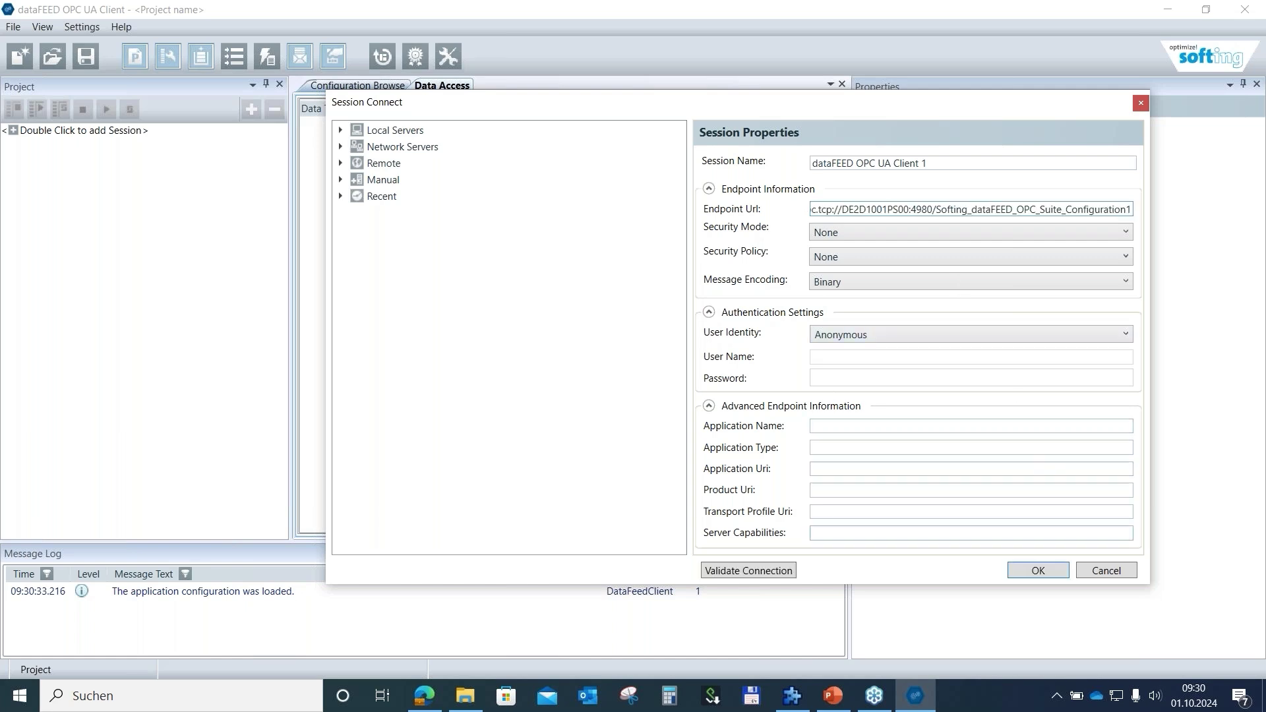
left_click(1032, 573)
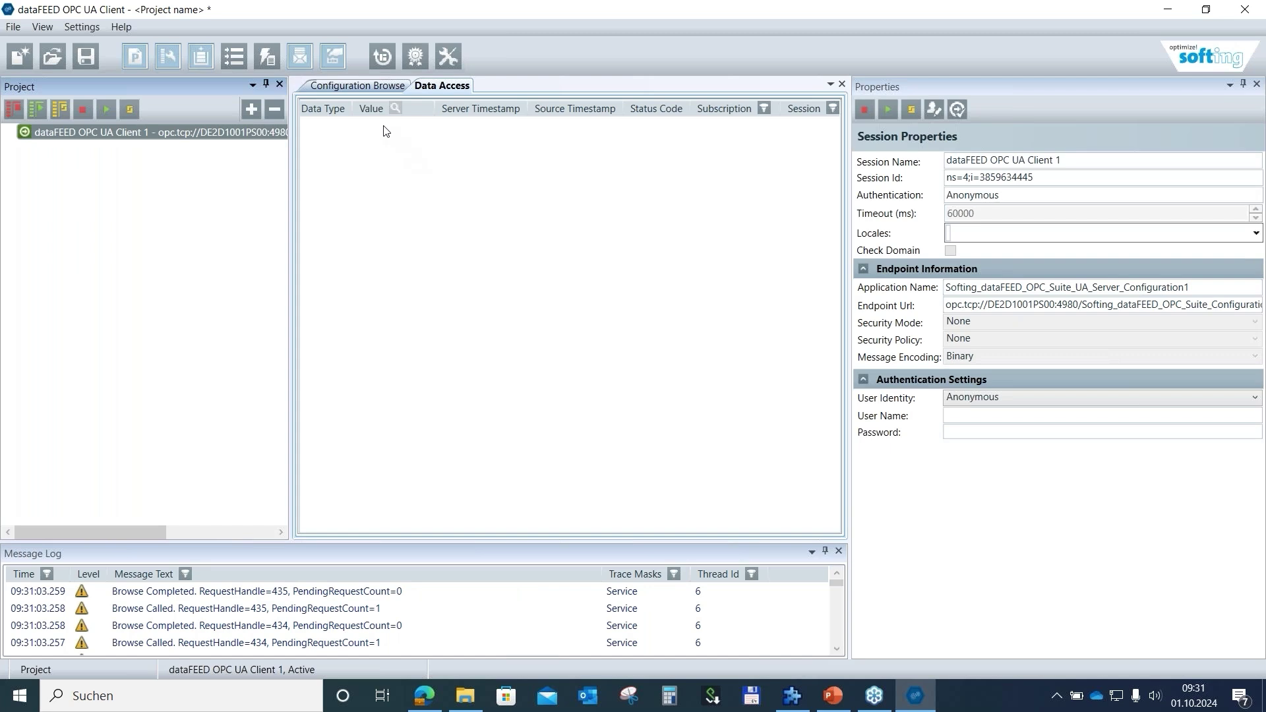
Step: Browse the server's s7_80 connection down to 410_compressed air data and subscribe to the VolumeFlow_16 variable
left_click(331, 88)
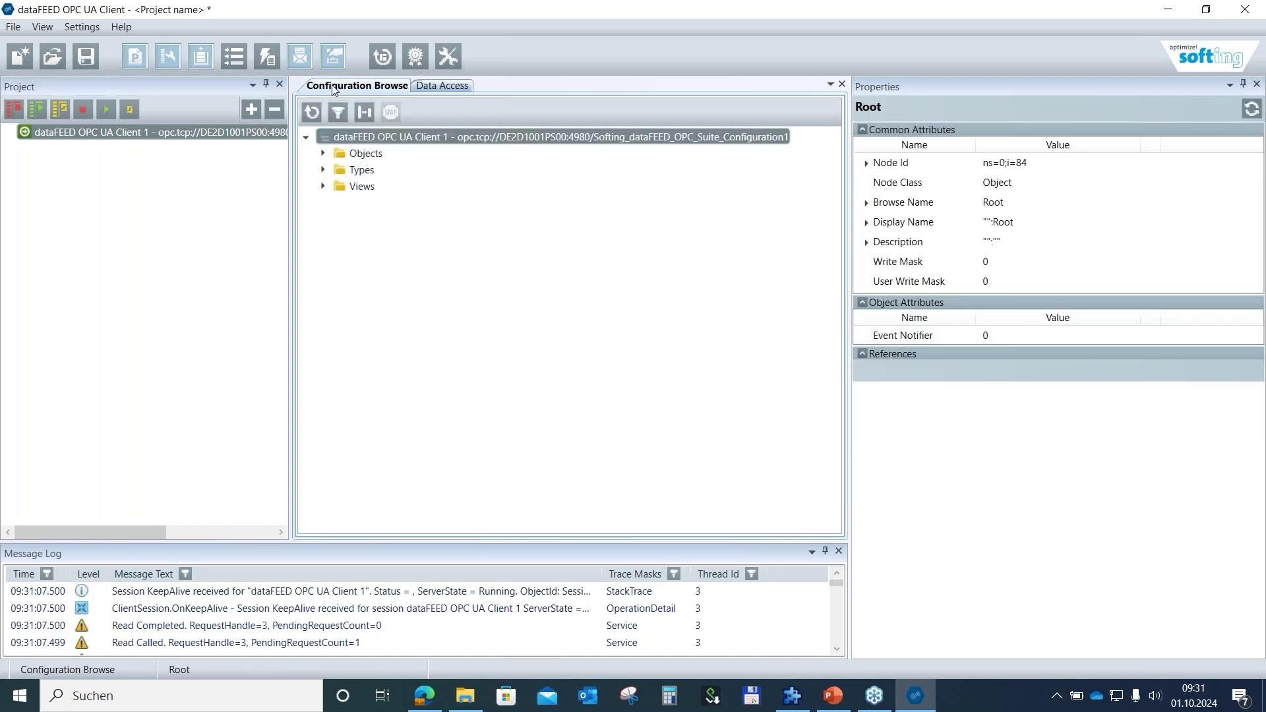
left_click(324, 153)
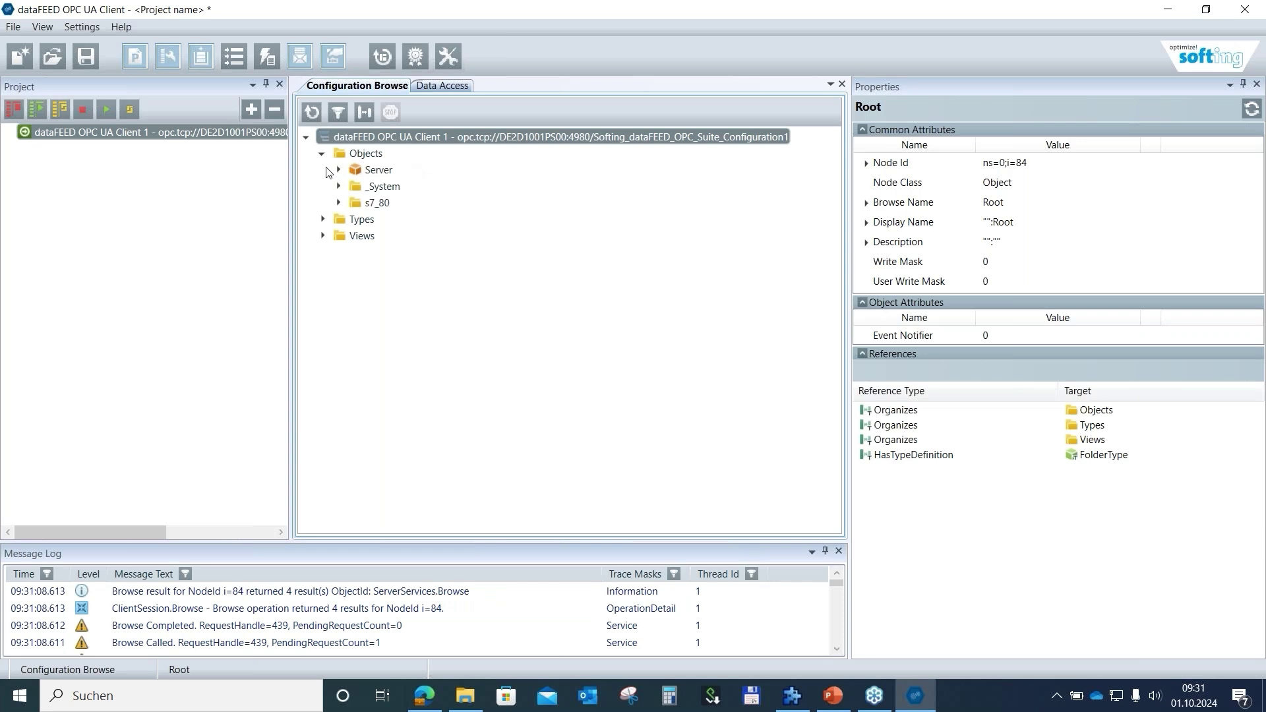
left_click(339, 204)
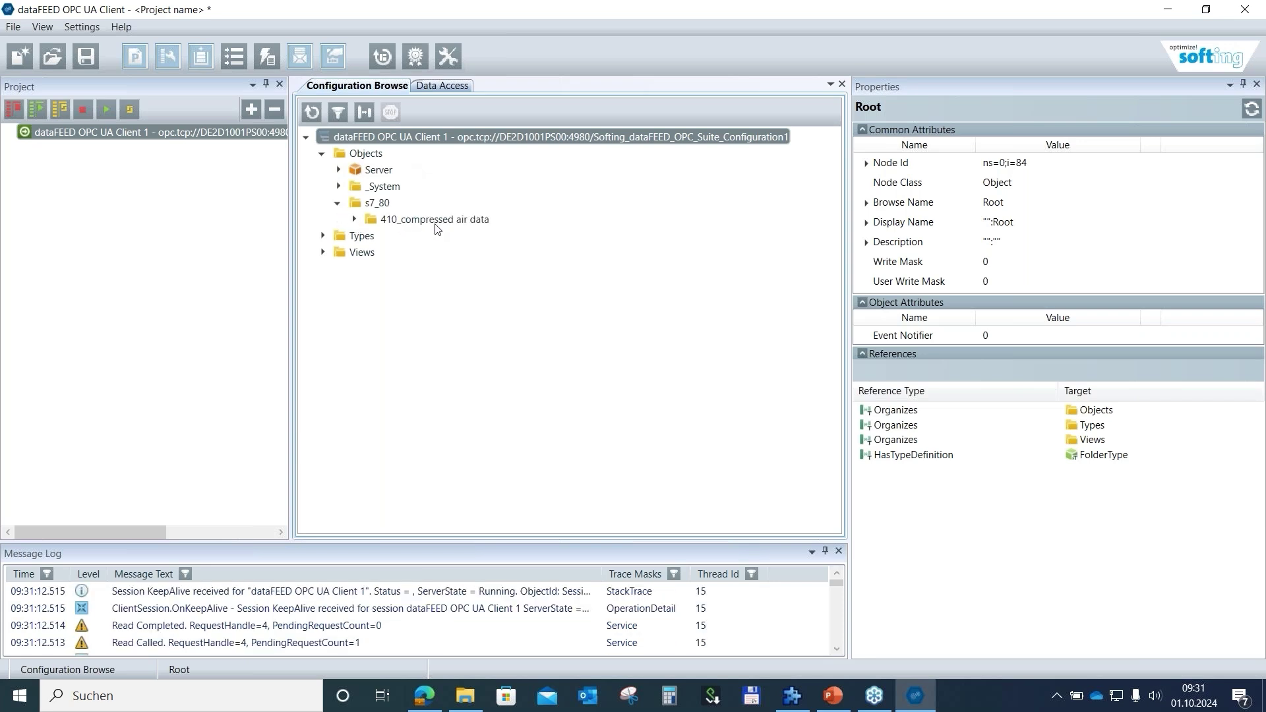
left_click(432, 221)
left_click(355, 221)
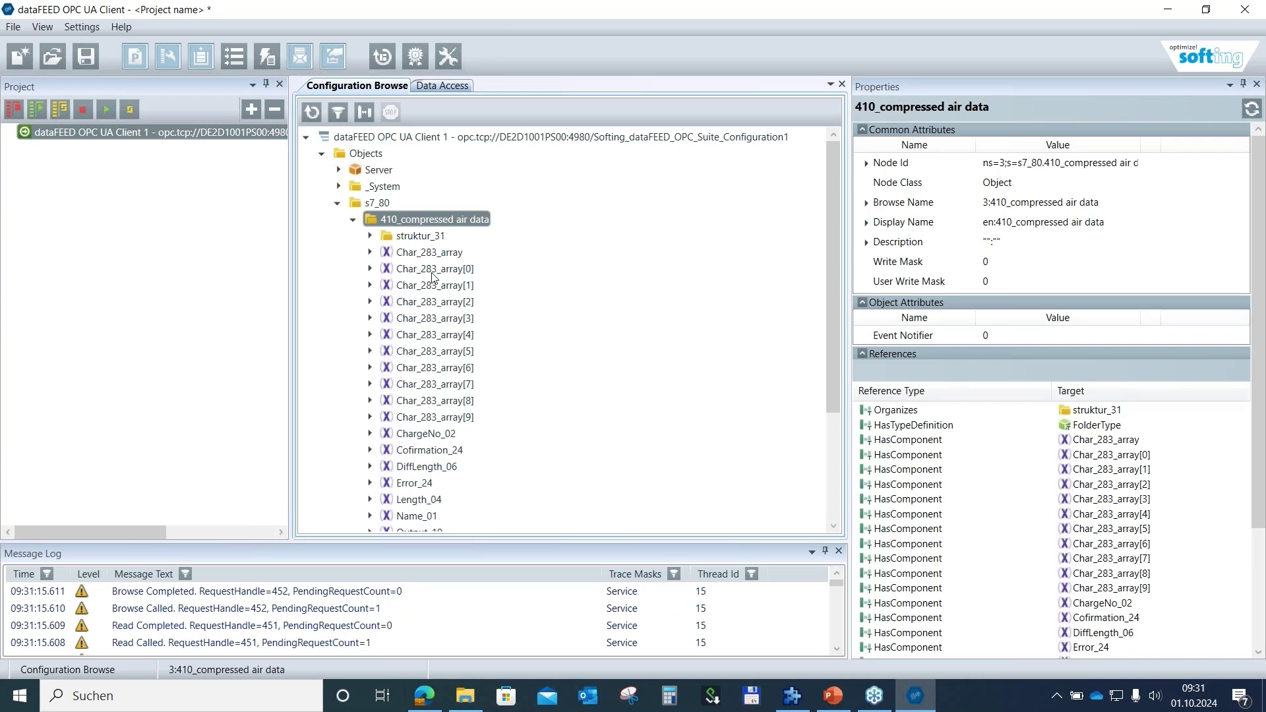
scroll(430, 379, "down", 2)
scroll(430, 377, "down", 2)
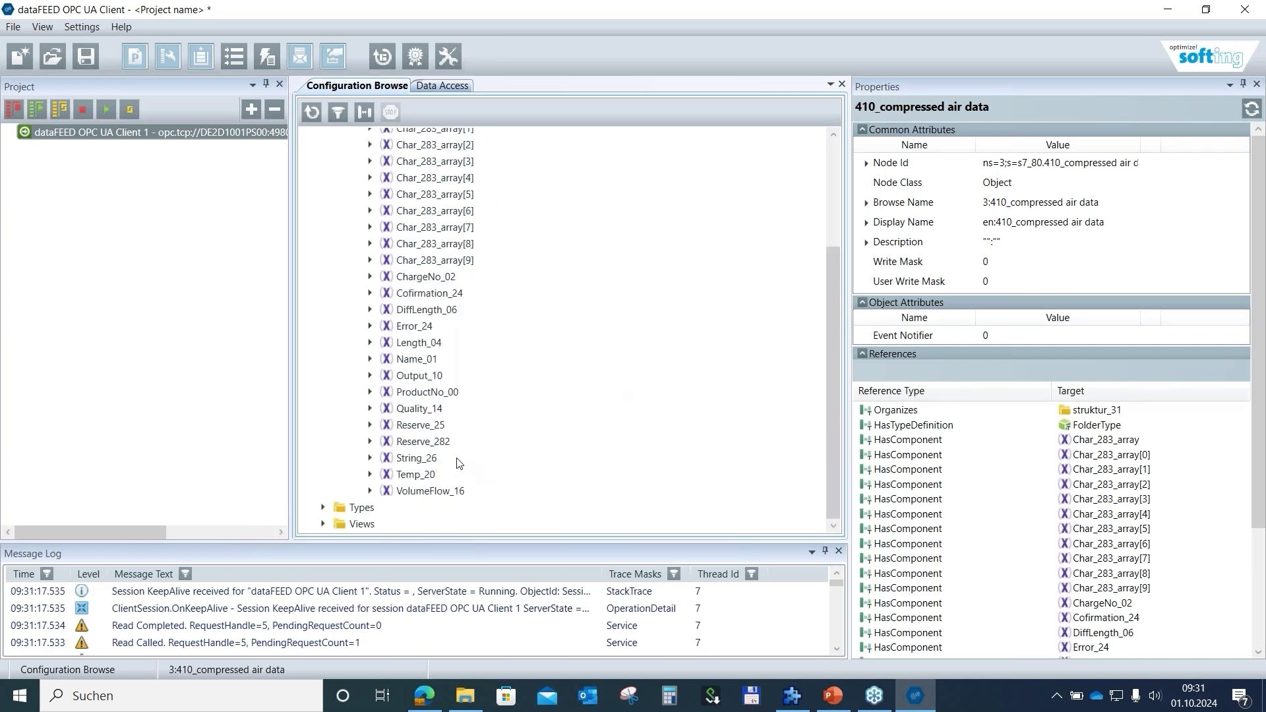
double_click(420, 492)
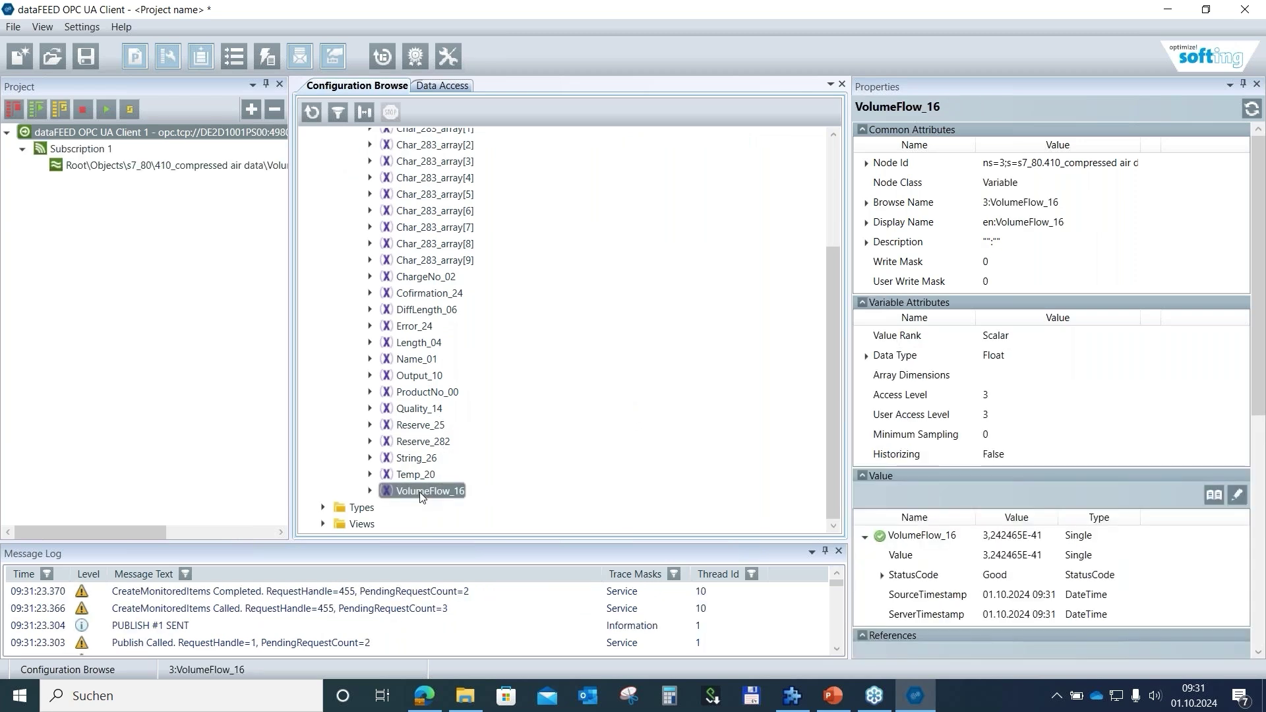
Step: Examine the live value, timestamps and status code of the subscribed VolumeFlow_16 item in Data Access
left_click(453, 87)
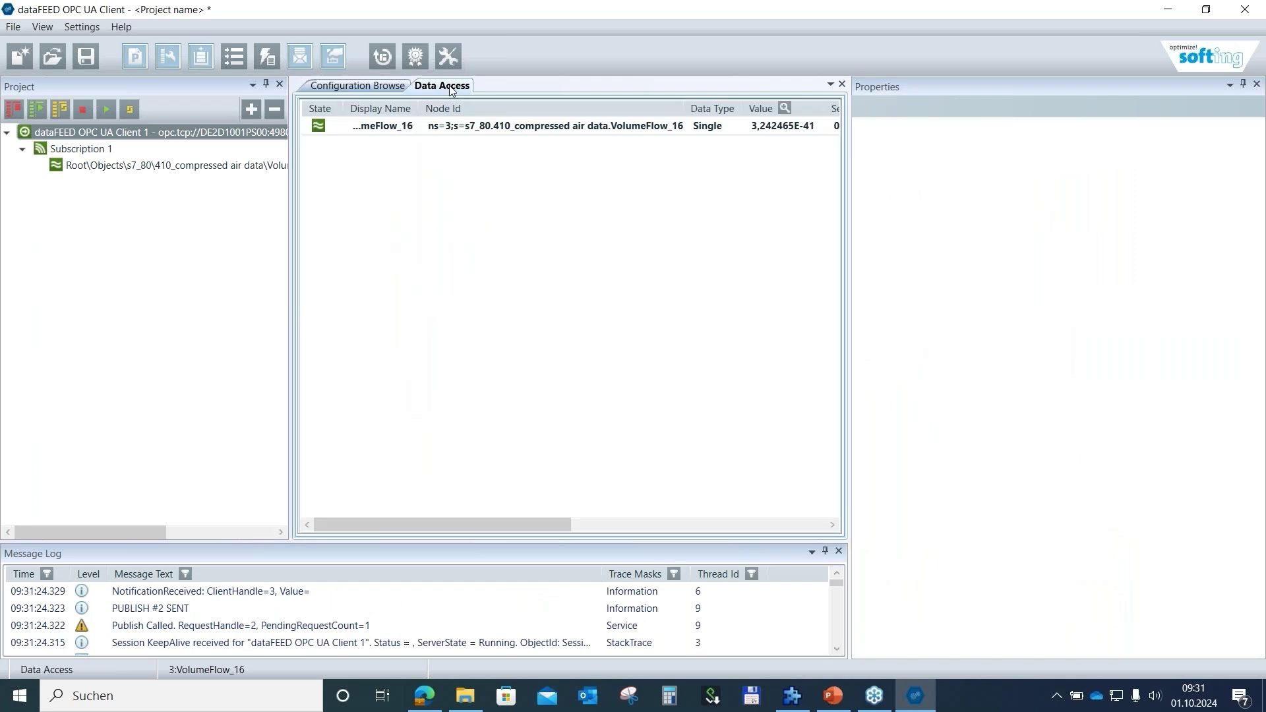
left_click_drag(538, 529, 676, 526)
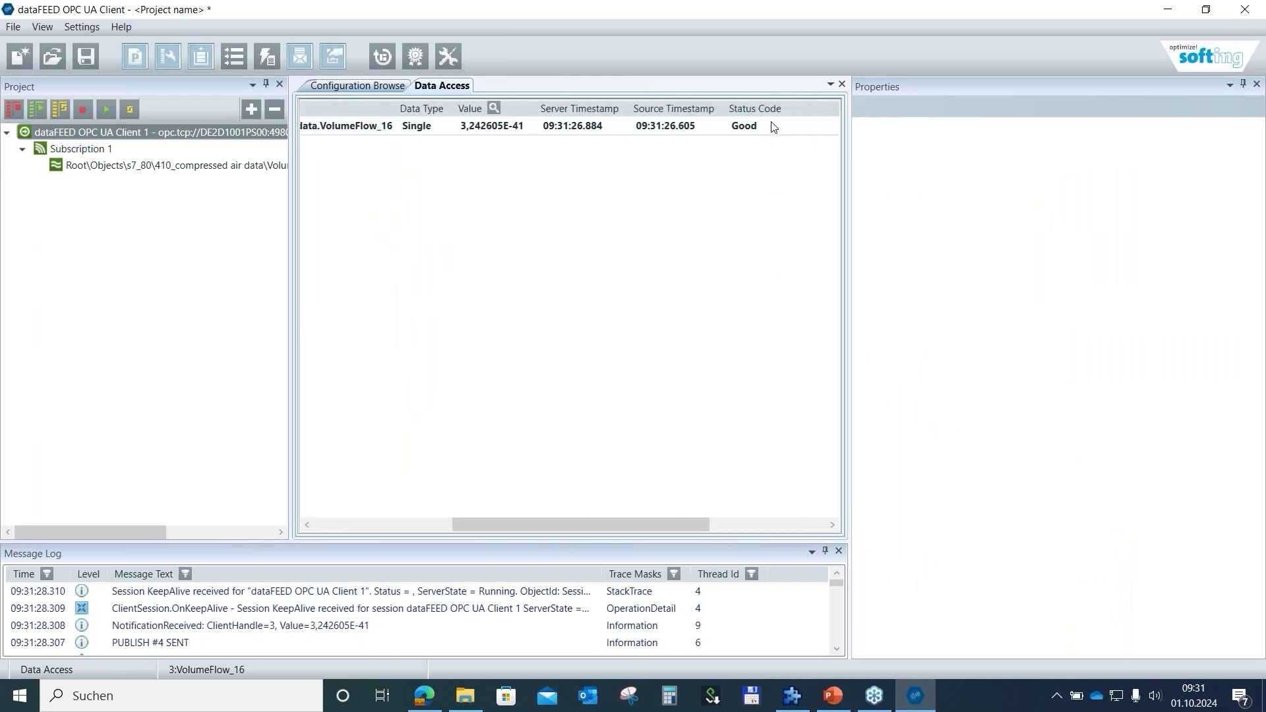
left_click_drag(671, 525, 607, 526)
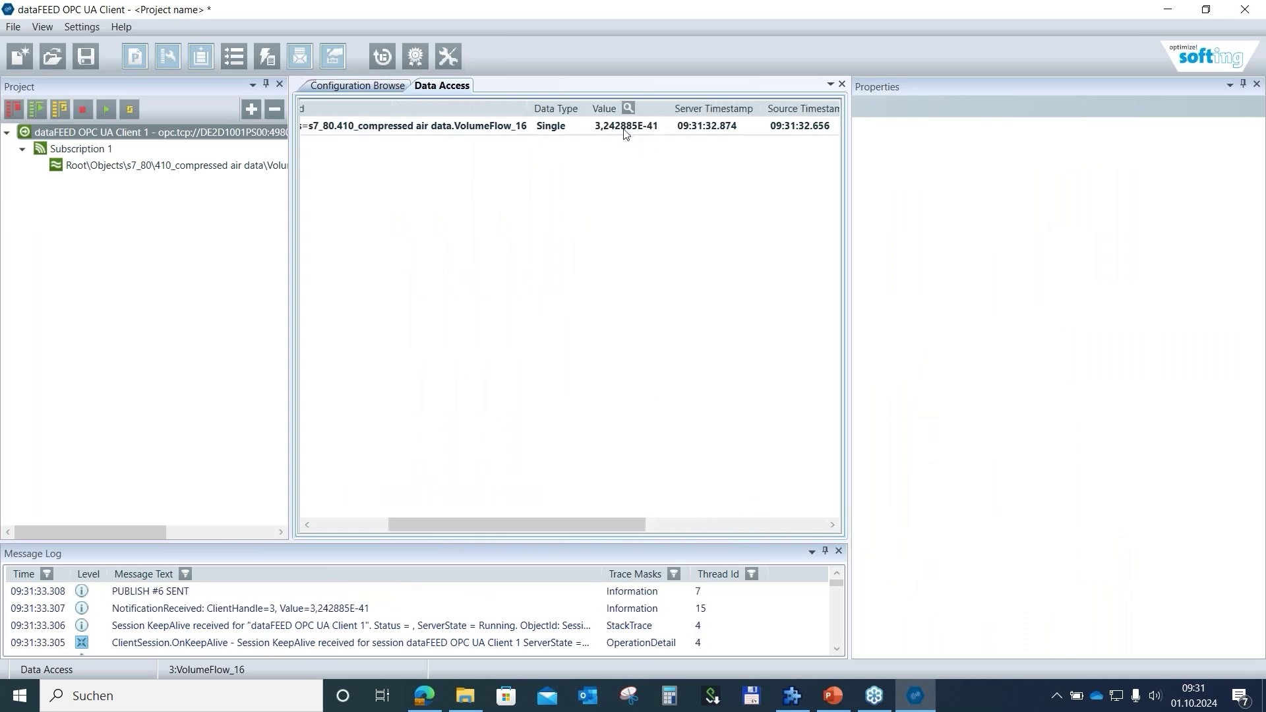
left_click(564, 127)
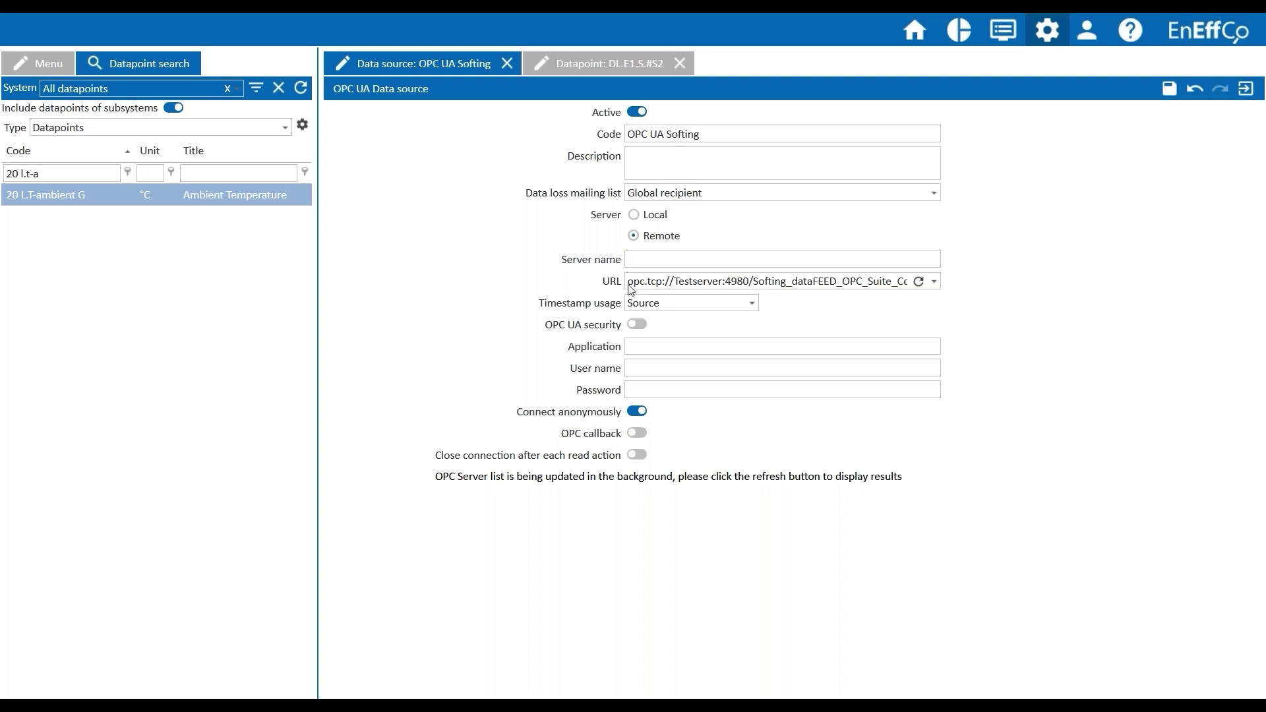
Step: Switch to EnEffCo, review the server URL of the OPC UA Softing data source and view the Compressor 1 dashboard
left_click_drag(630, 281, 913, 281)
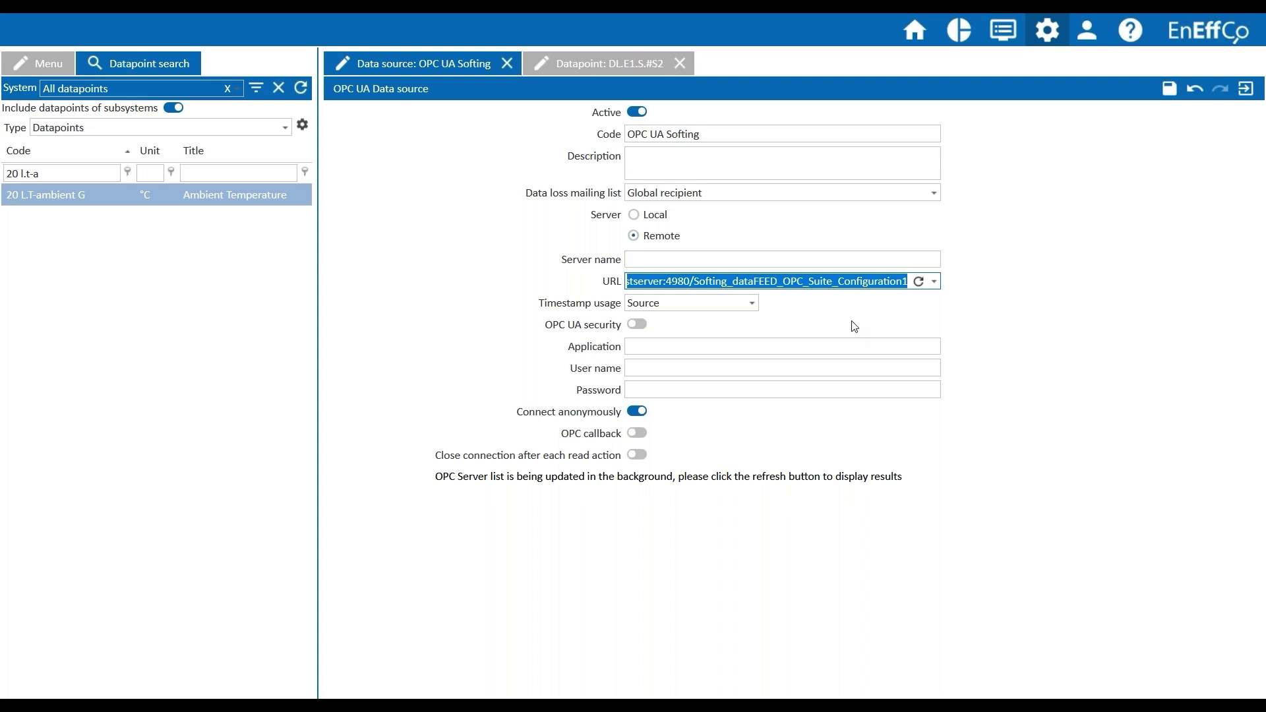
left_click(1009, 175)
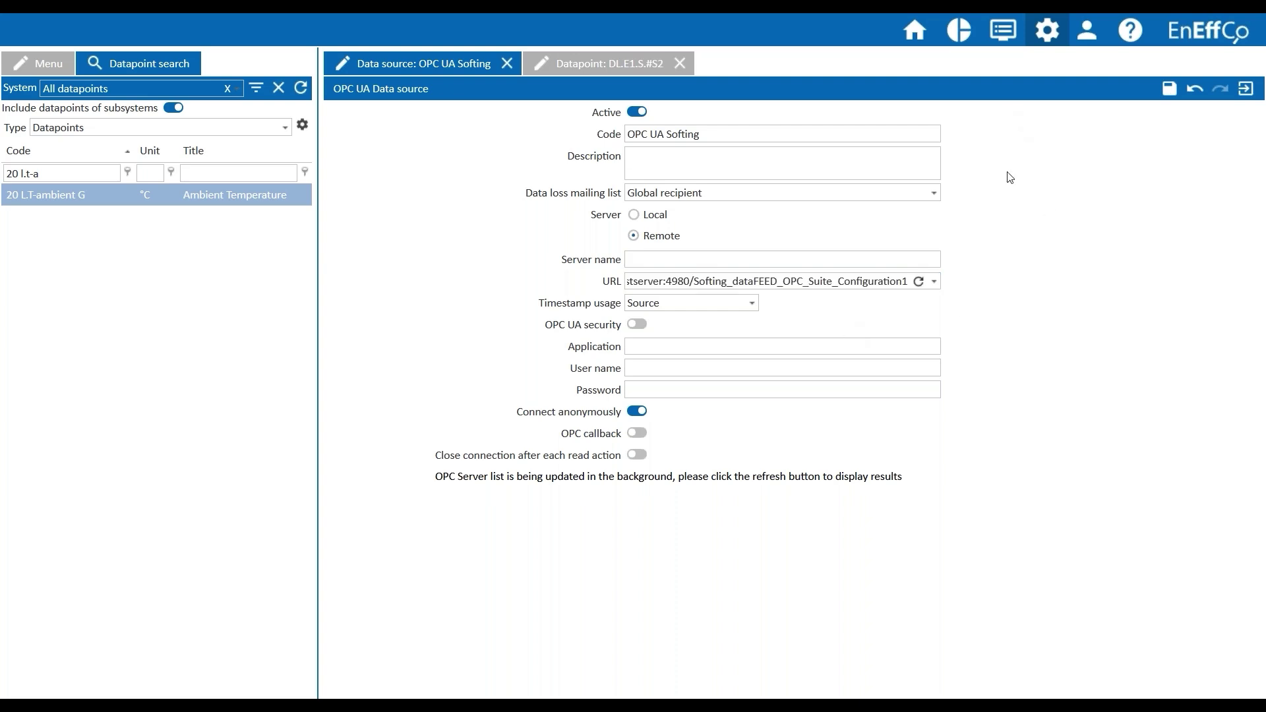
left_click(954, 40)
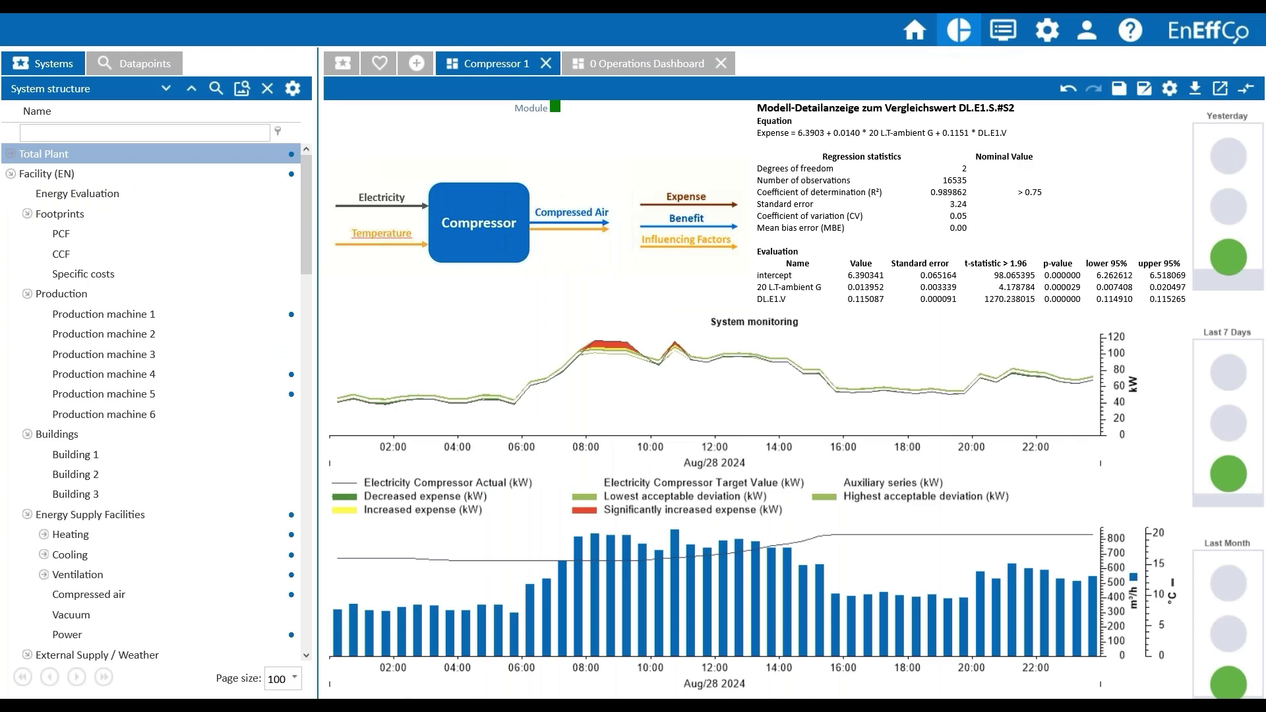
mouse_move(817, 13)
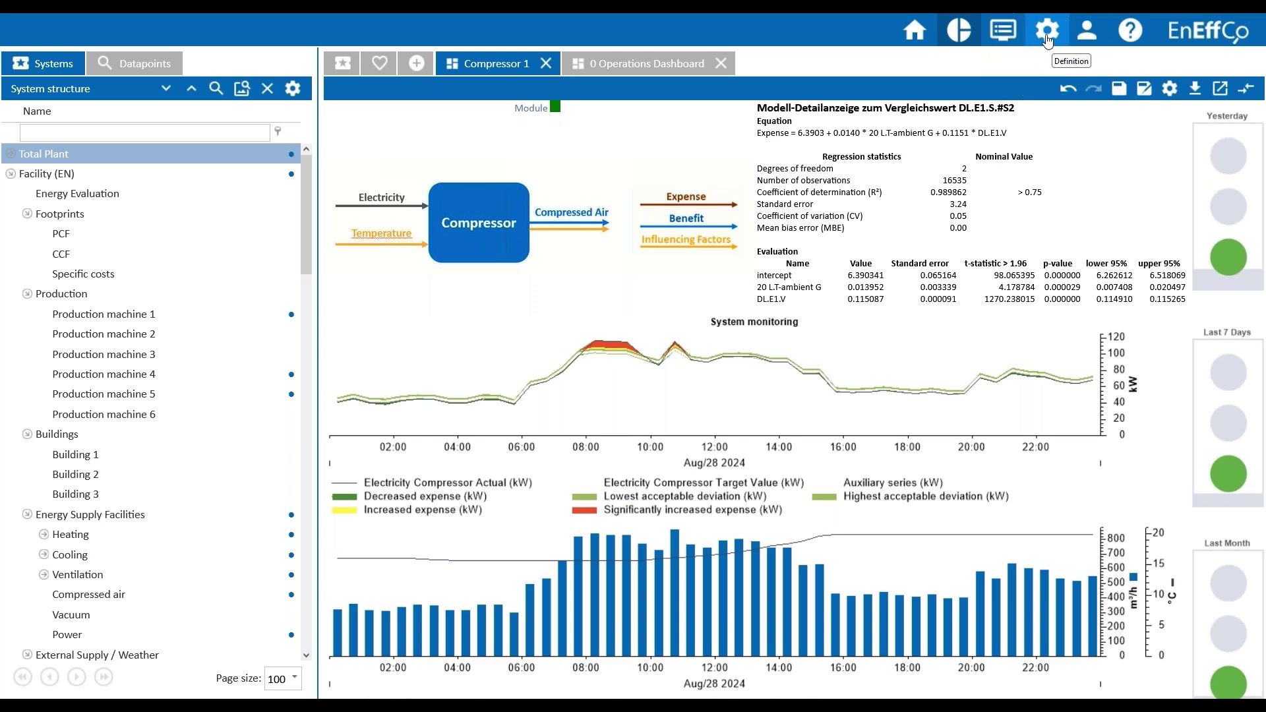
left_click(960, 36)
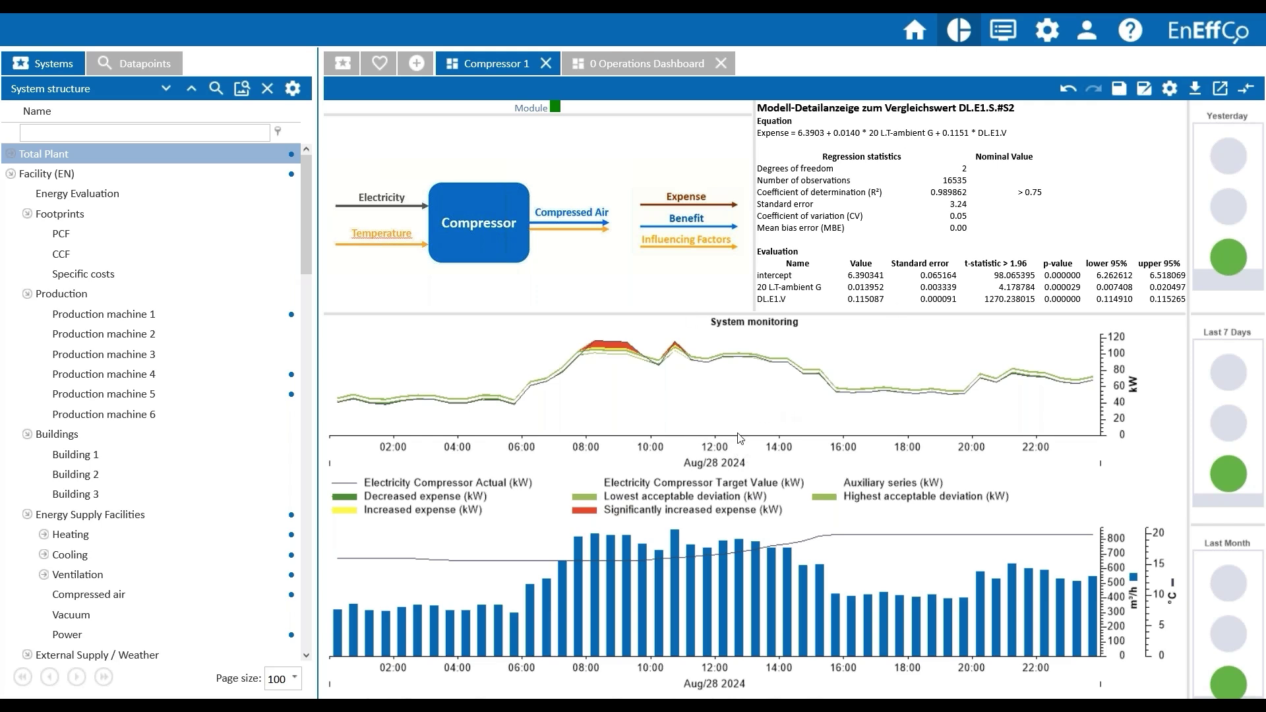
Step: Edit the System monitoring chart in Compressor 1 and activate its Significantly increased expense series in €
double_click(681, 431)
left_click(694, 89)
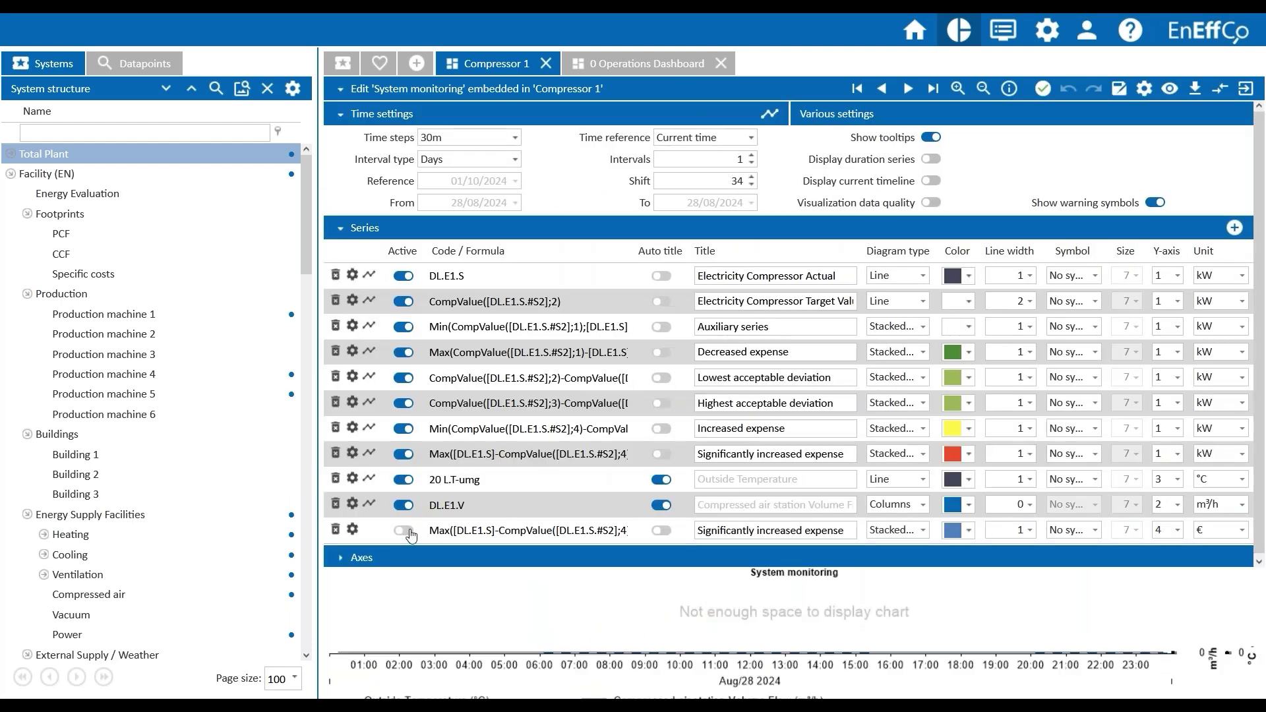
left_click(403, 531)
left_click(793, 91)
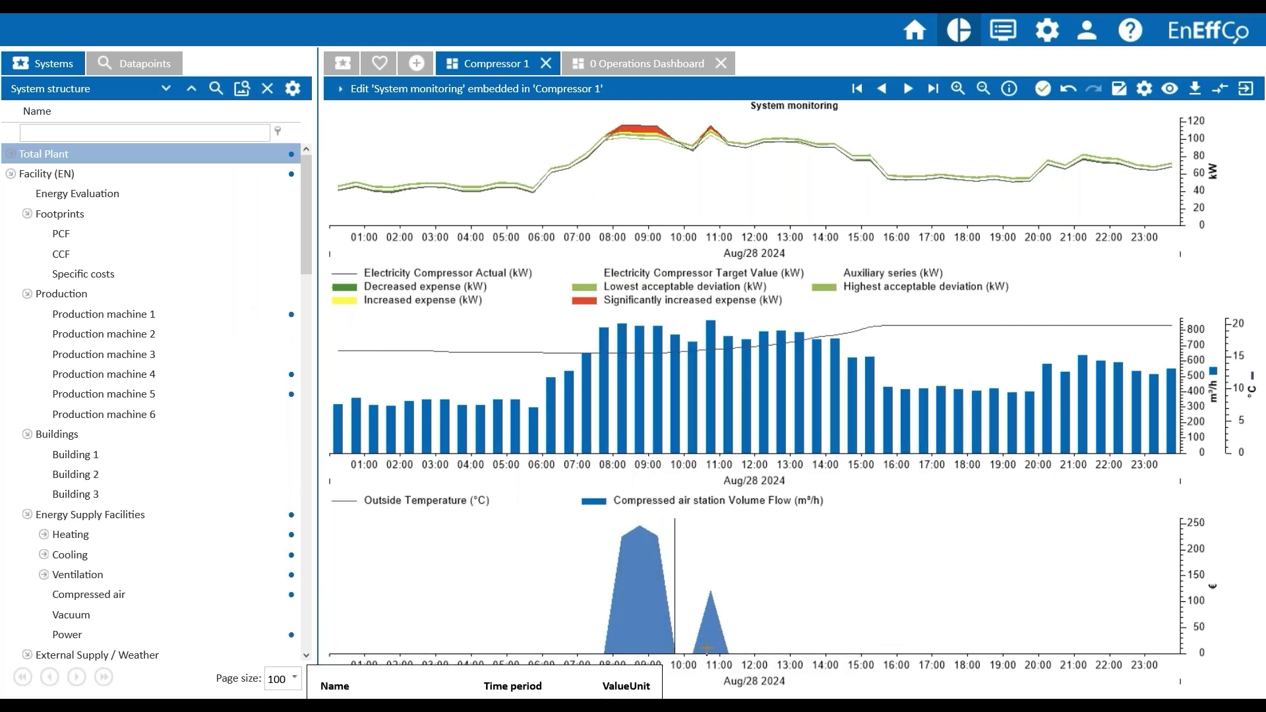
Step: Examine the DL.E1.S.#S2 comparison value's definition, including its influencing parameters, model selection options and reference time
left_click(1049, 33)
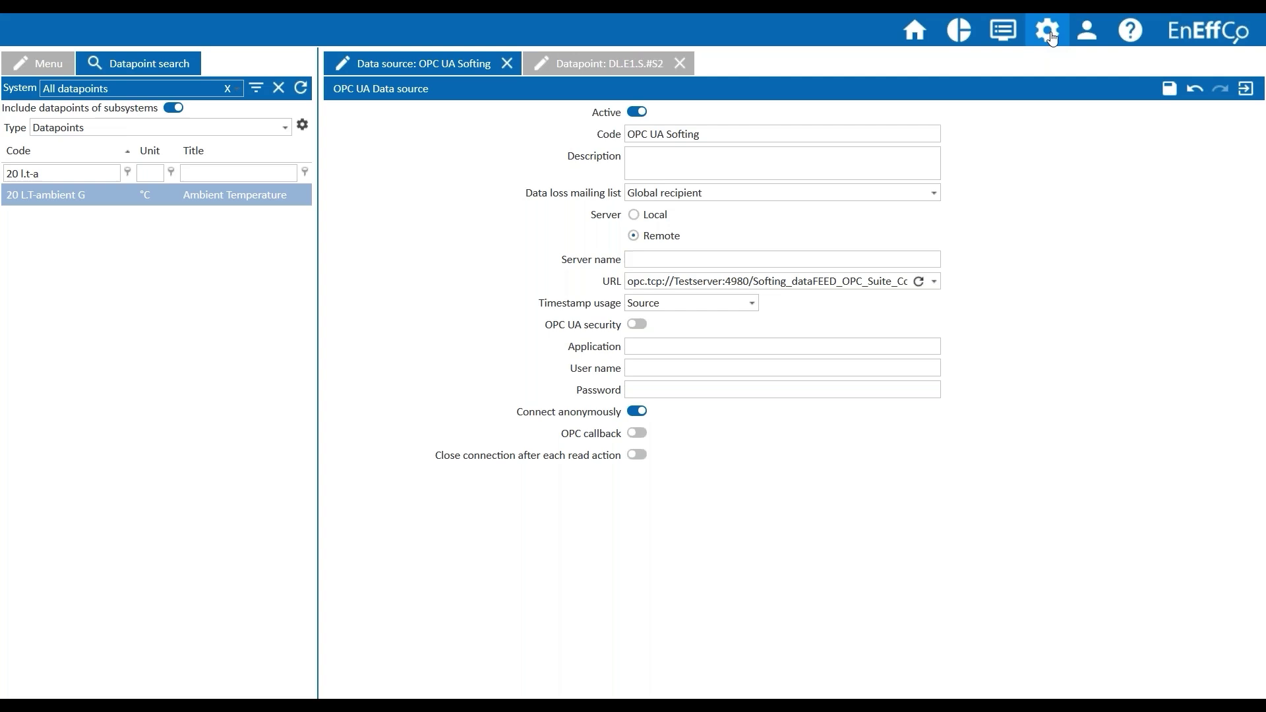
left_click(1052, 36)
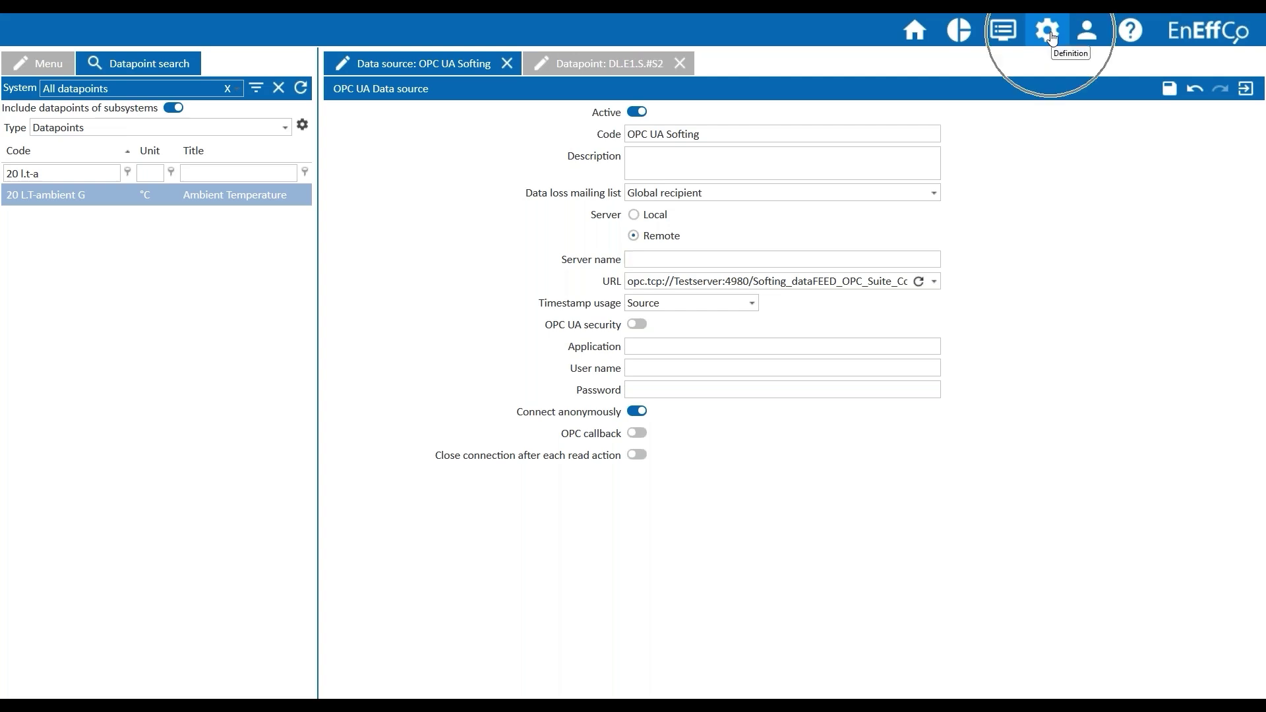
left_click(609, 66)
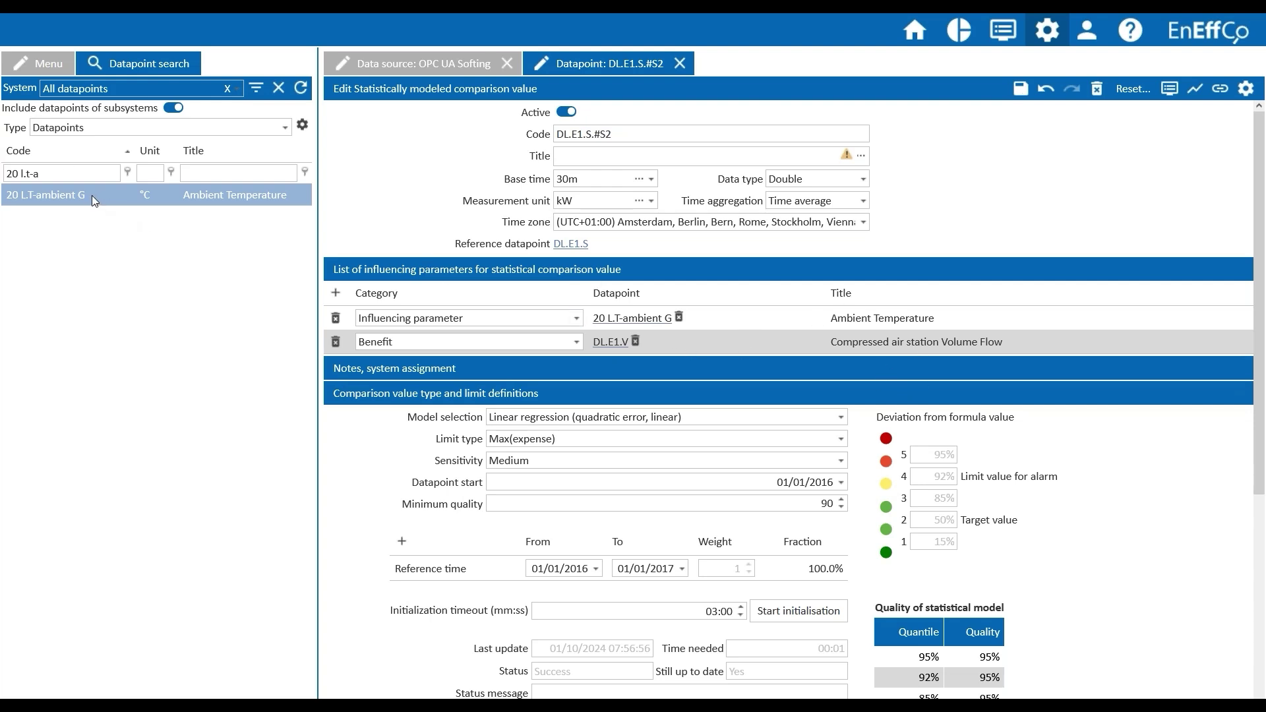
mouse_move(93, 196)
left_mouse_down()
mouse_move(421, 300)
mouse_move(91, 191)
left_mouse_up()
scroll(775, 406, "down", 1)
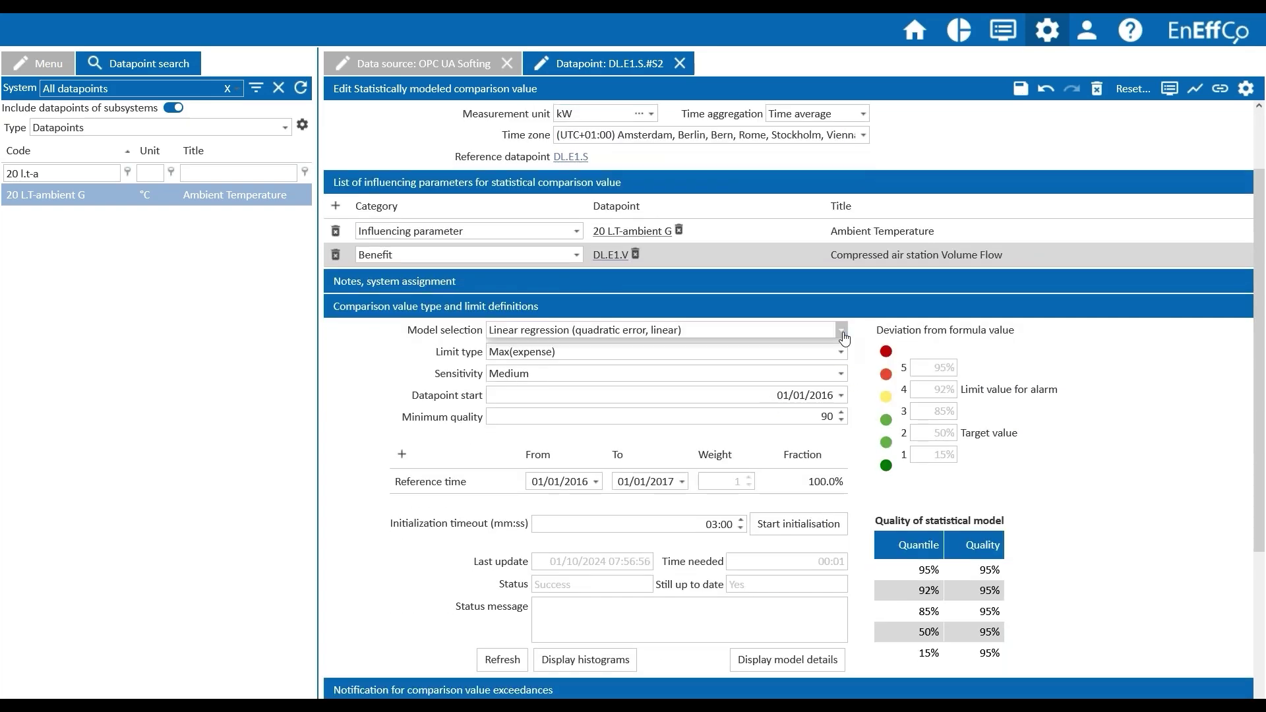
left_click(841, 330)
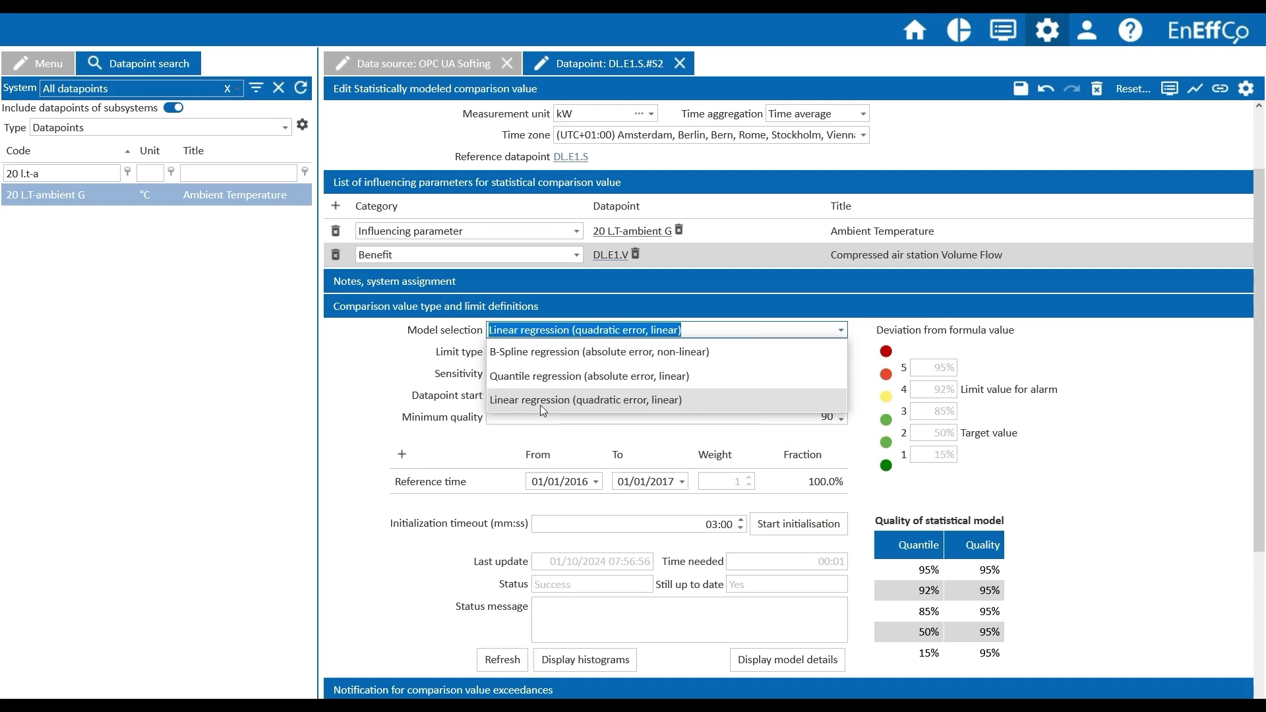
left_click(361, 363)
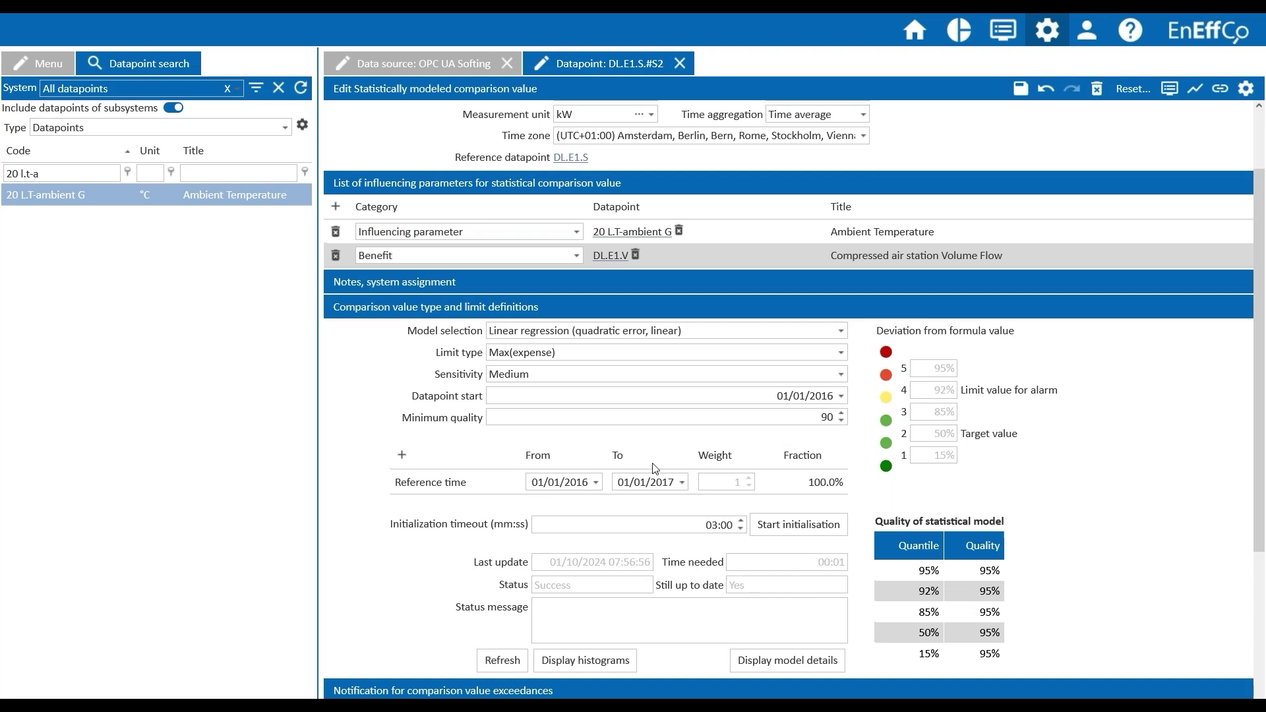
scroll(654, 468, "up", 2)
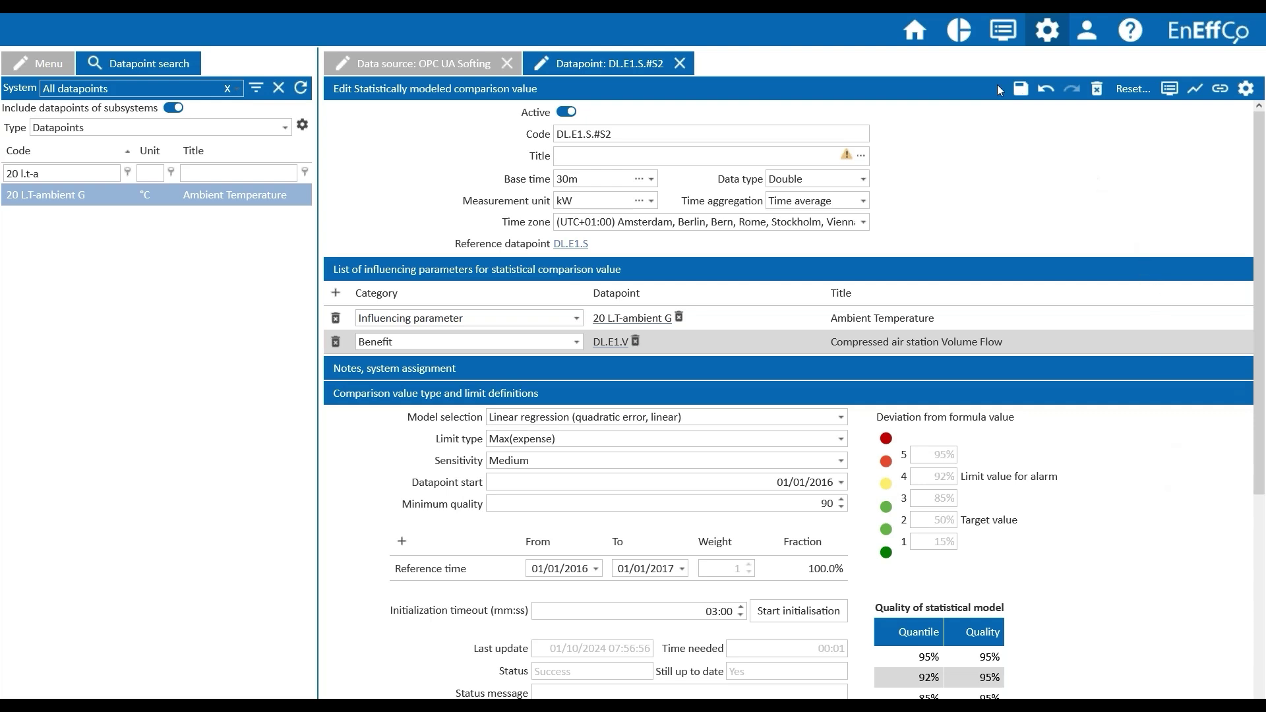
Step: Return to the Compressor 1 dashboard and deactivate the € series Significantly increased expense in the System monitoring chart
left_click(959, 39)
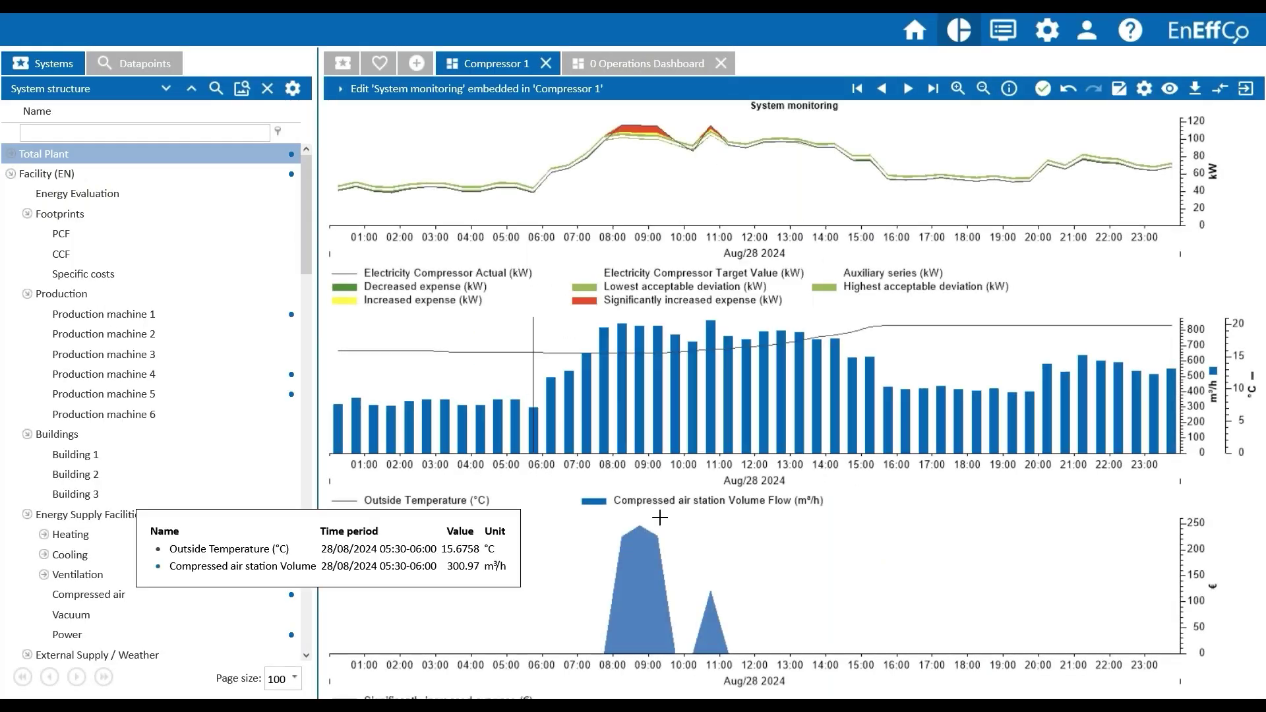
left_click(1246, 90)
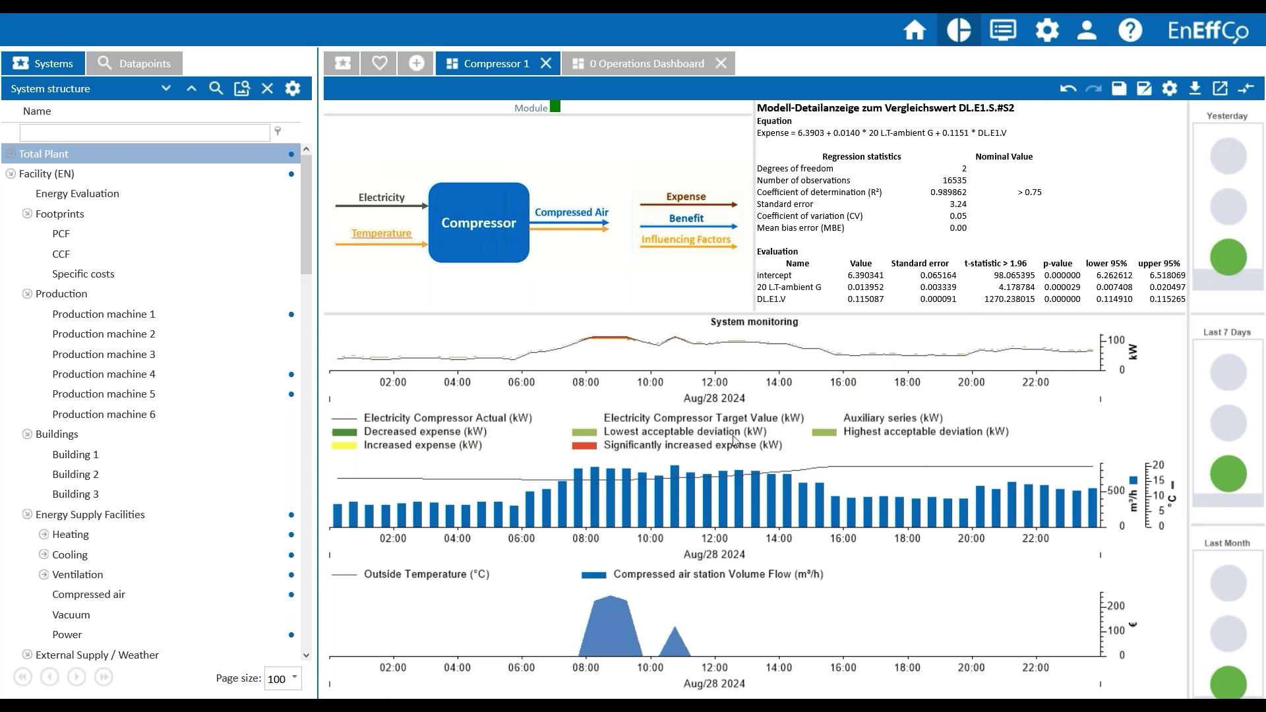
double_click(757, 417)
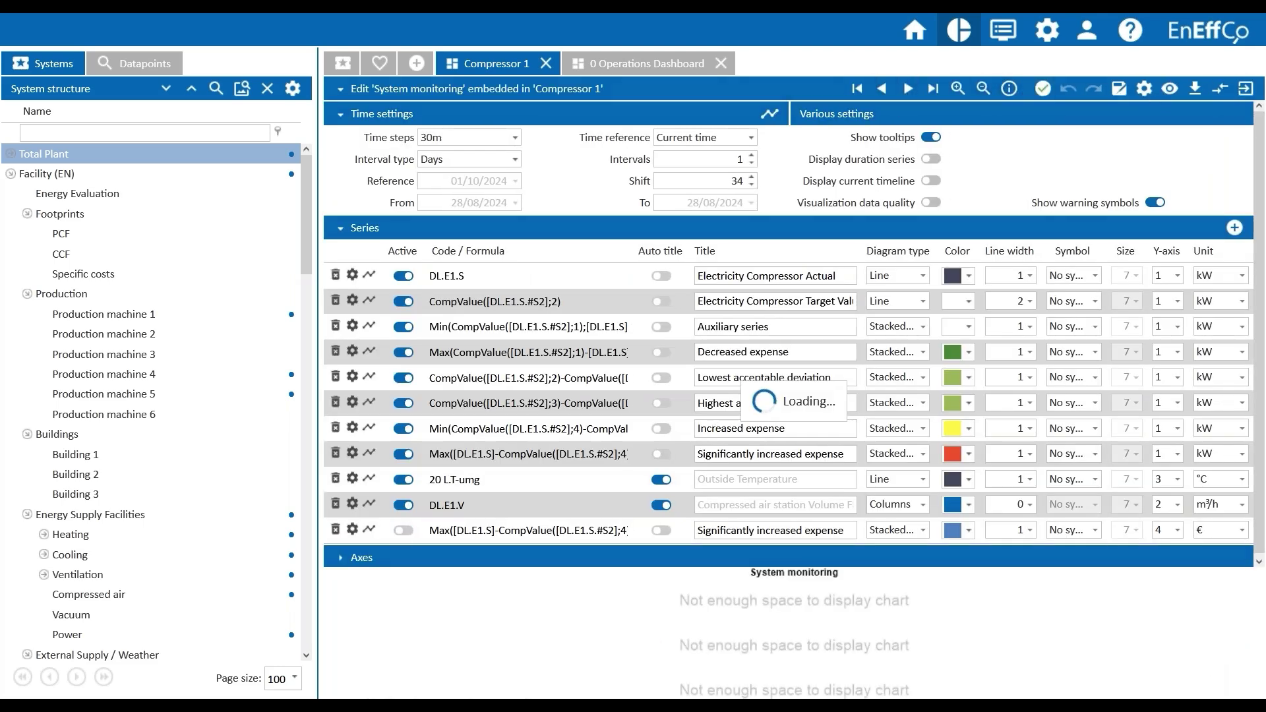
left_click(1246, 89)
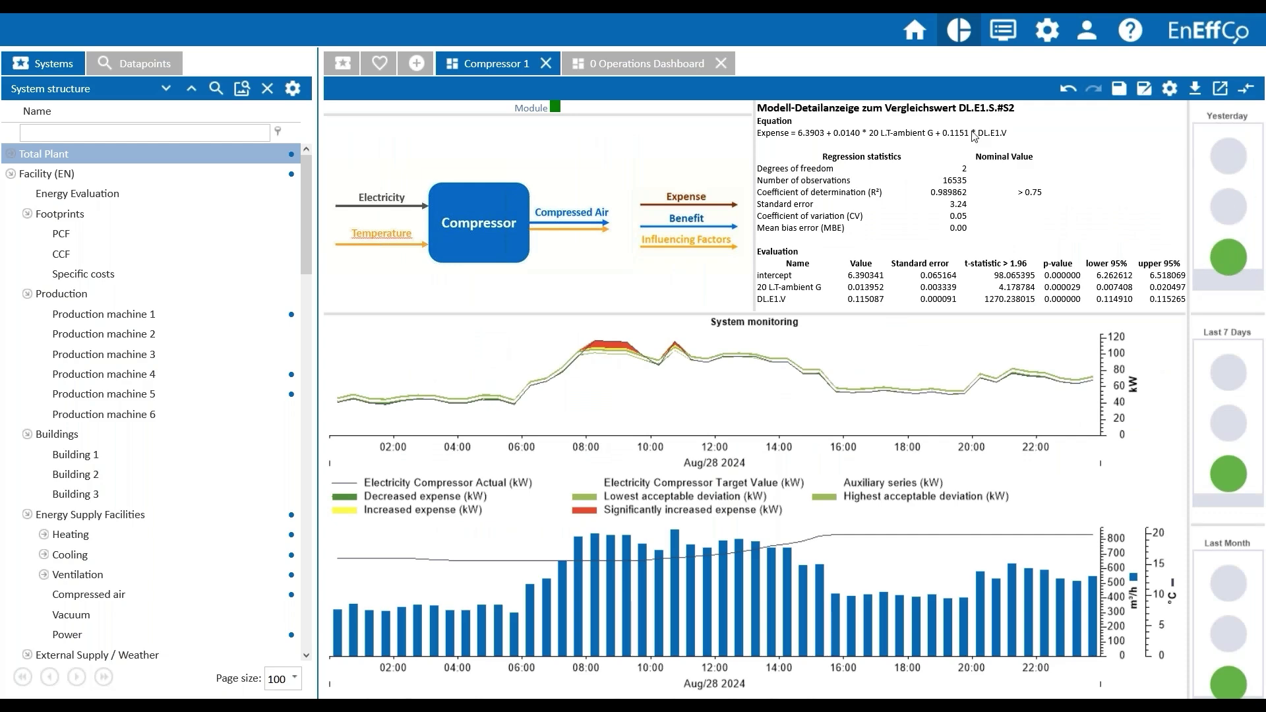
Step: View the 0 Operations Dashboard and inspect its compressed air section
left_click(646, 64)
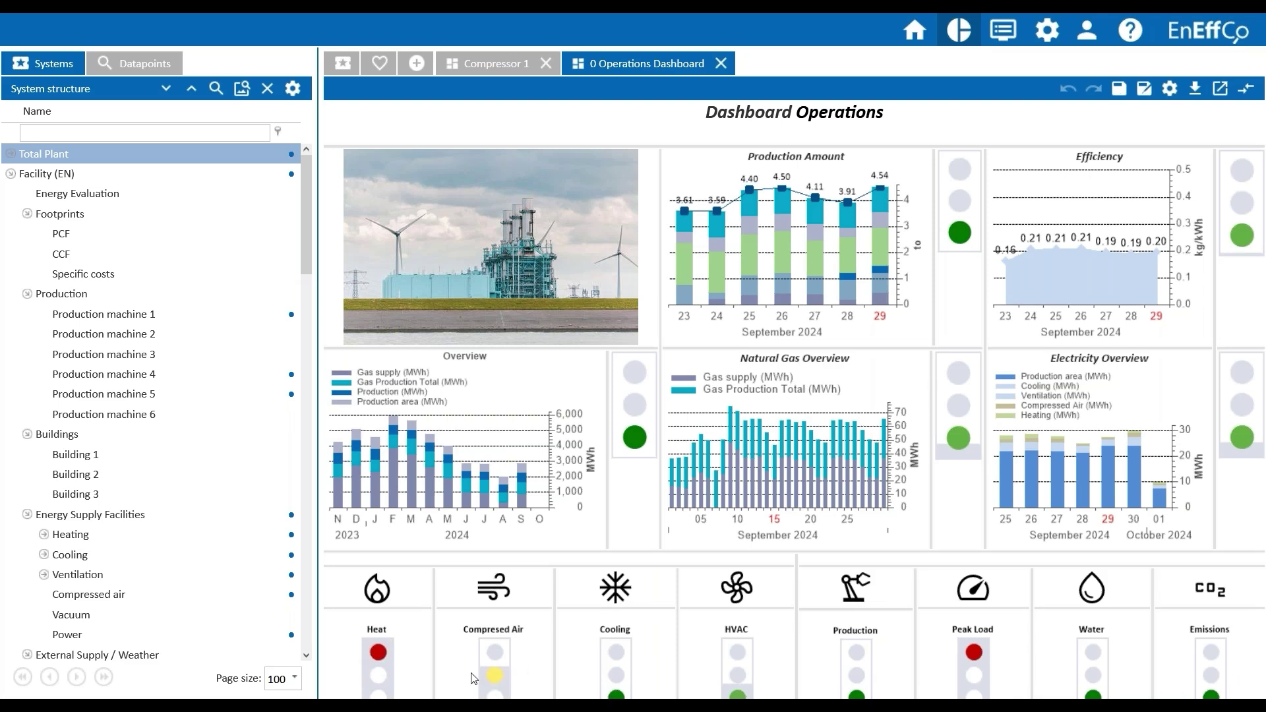
left_click(501, 595)
Step: Examine the advanced RFC1006 and TSAP communication settings of a new Siemens S7 connection in dataFEED OPC Suite, and discard the connection
left_click(623, 397)
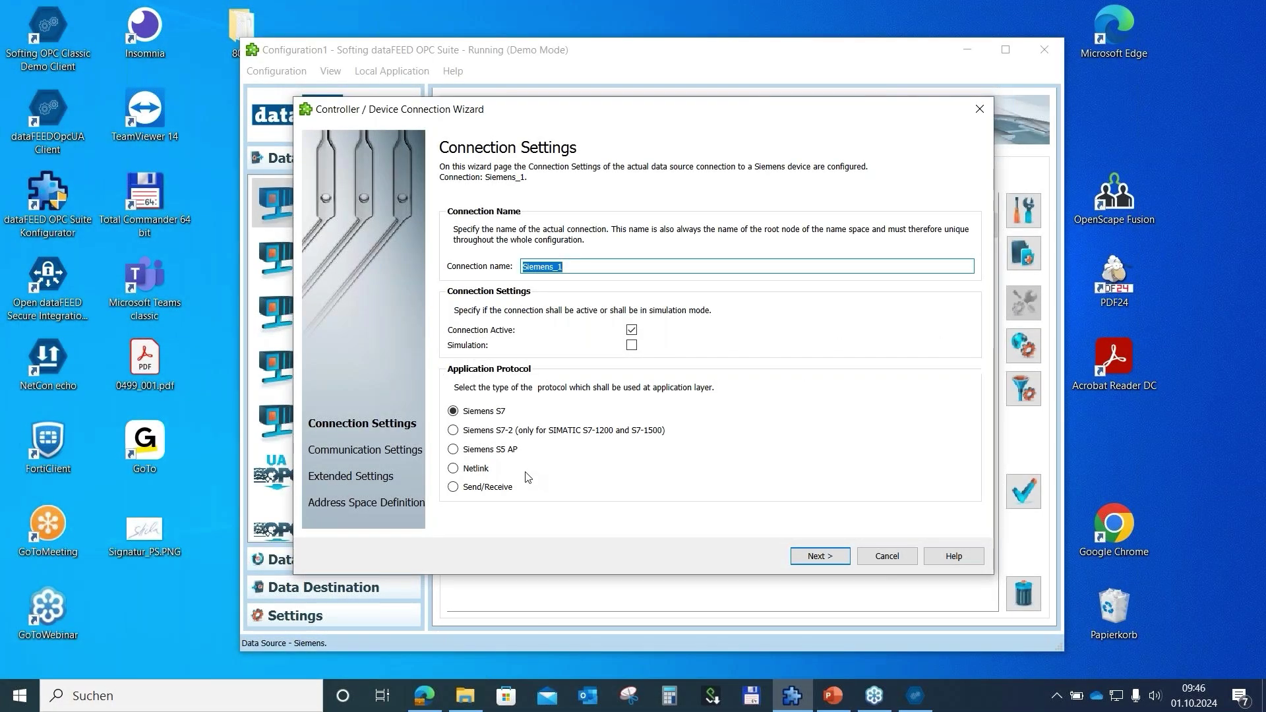
left_click(803, 550)
left_click(937, 434)
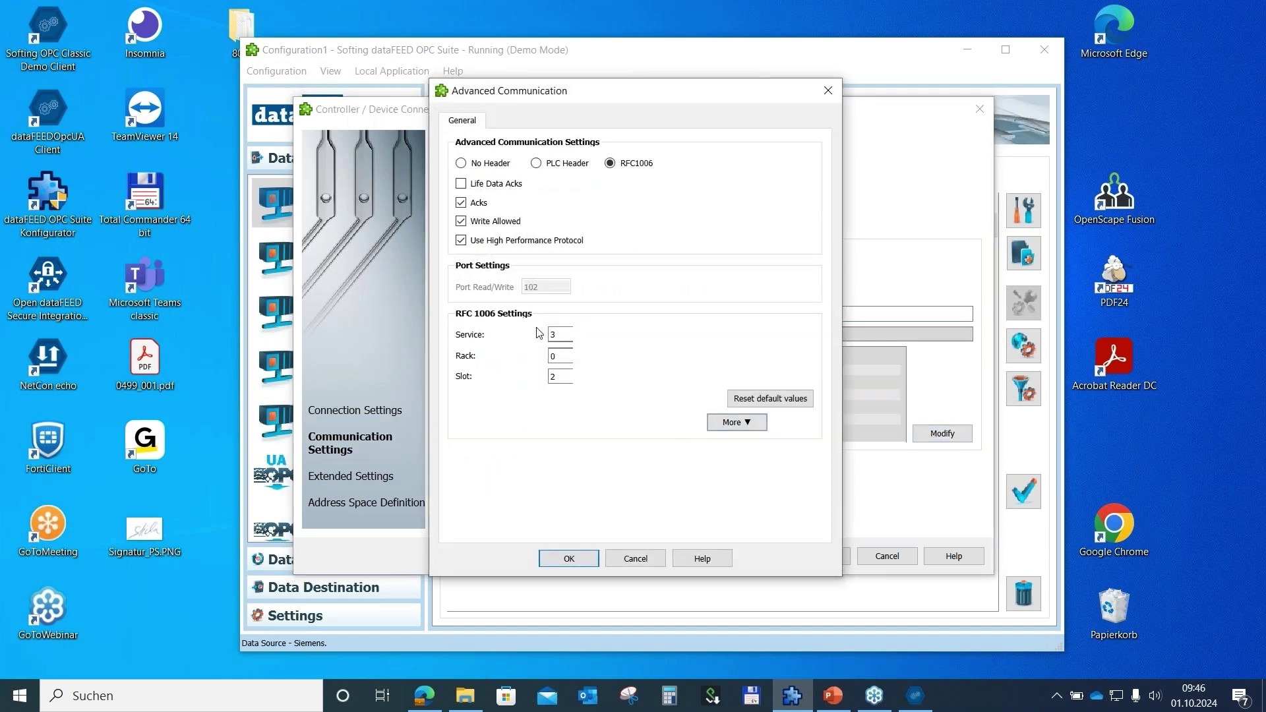
left_click(732, 425)
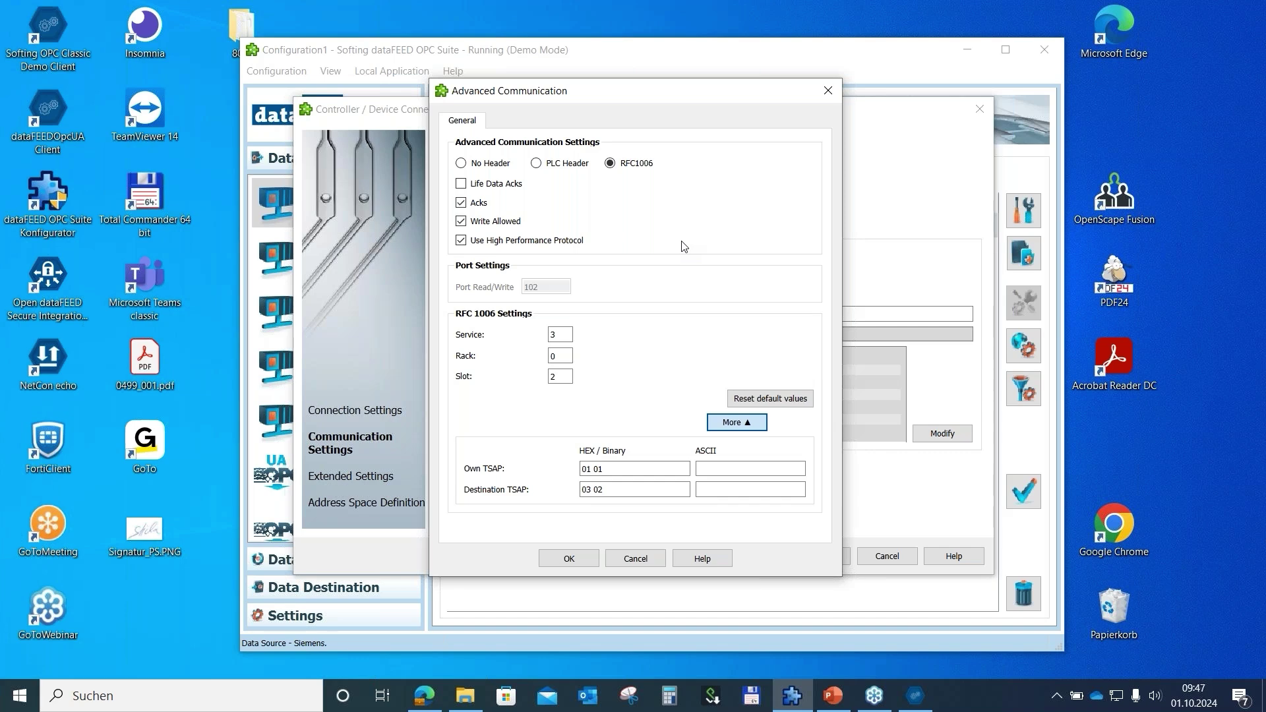
left_click(628, 559)
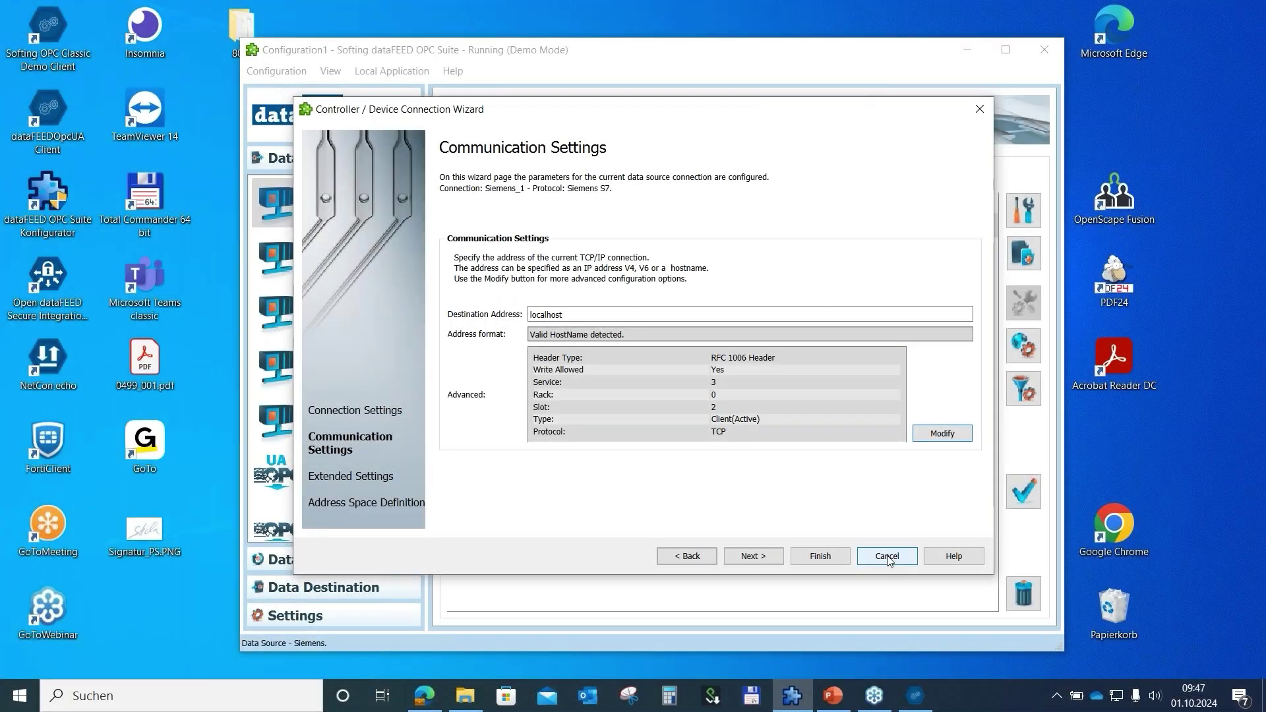
left_click(887, 556)
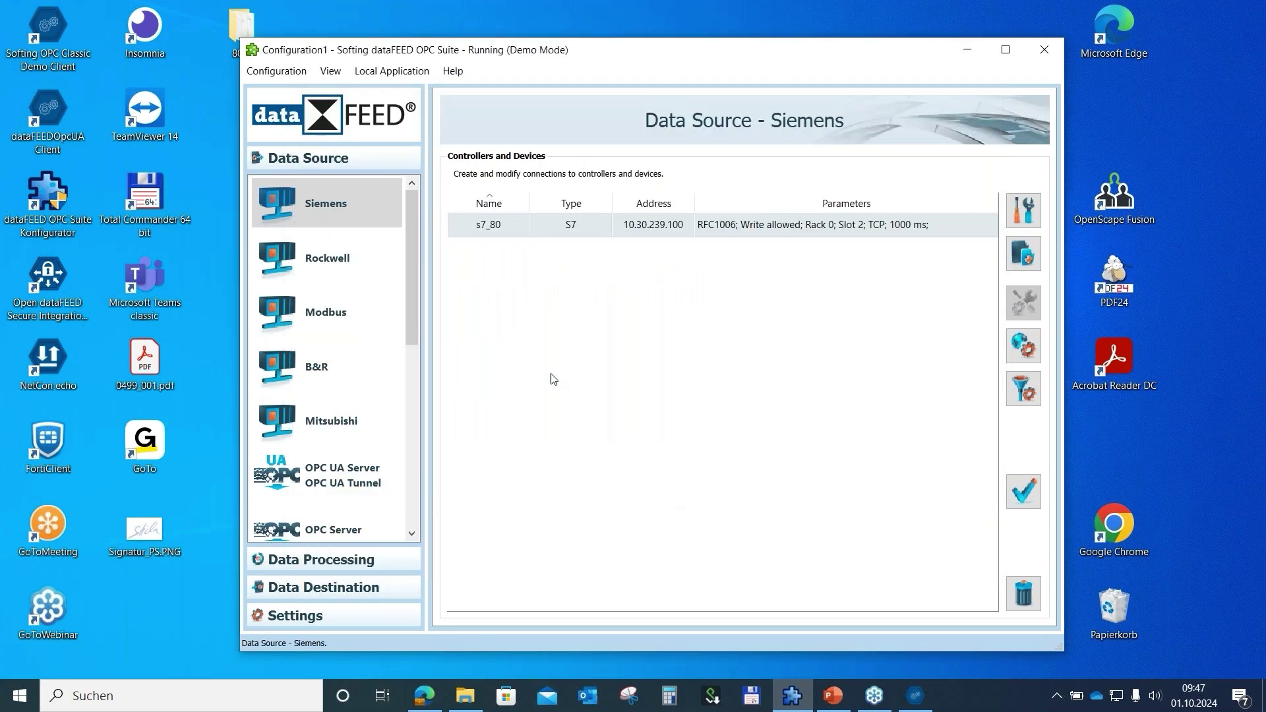
Step: Inspect the application protocols for a new Rockwell connection, including Rockwell SLC / PLC-5, and minimize the configuration window
left_click(320, 271)
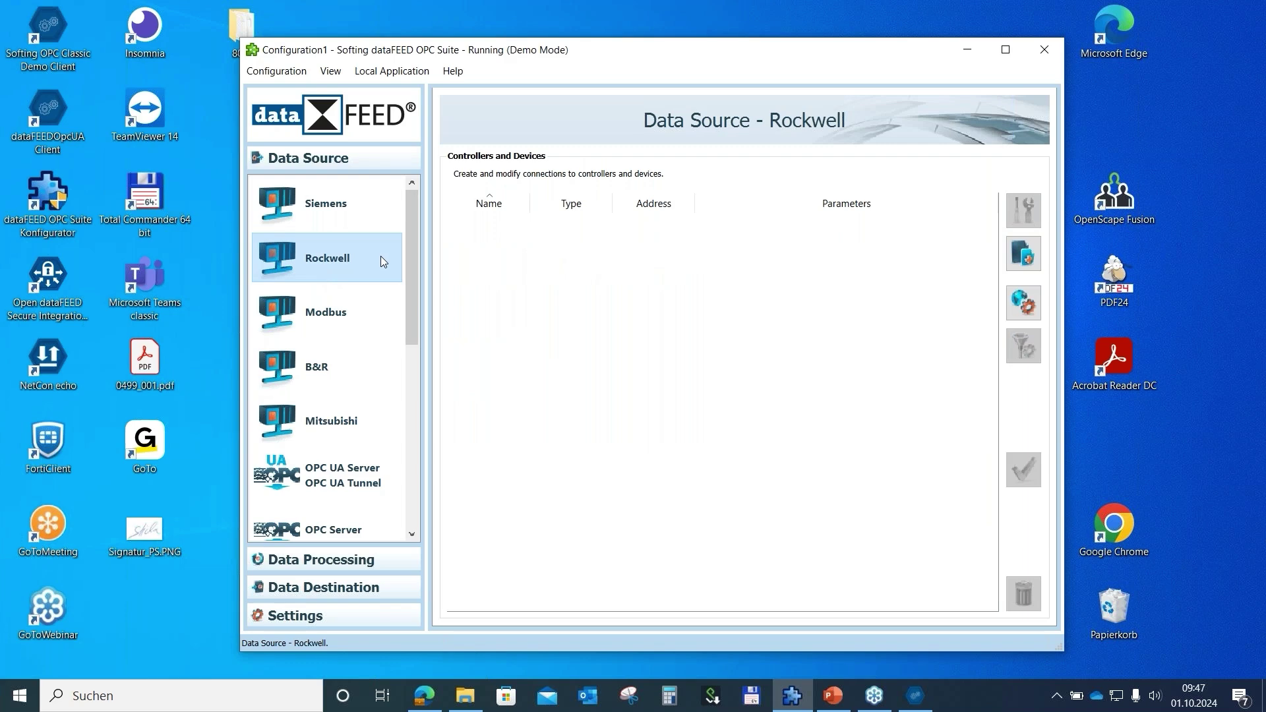
left_click(1024, 256)
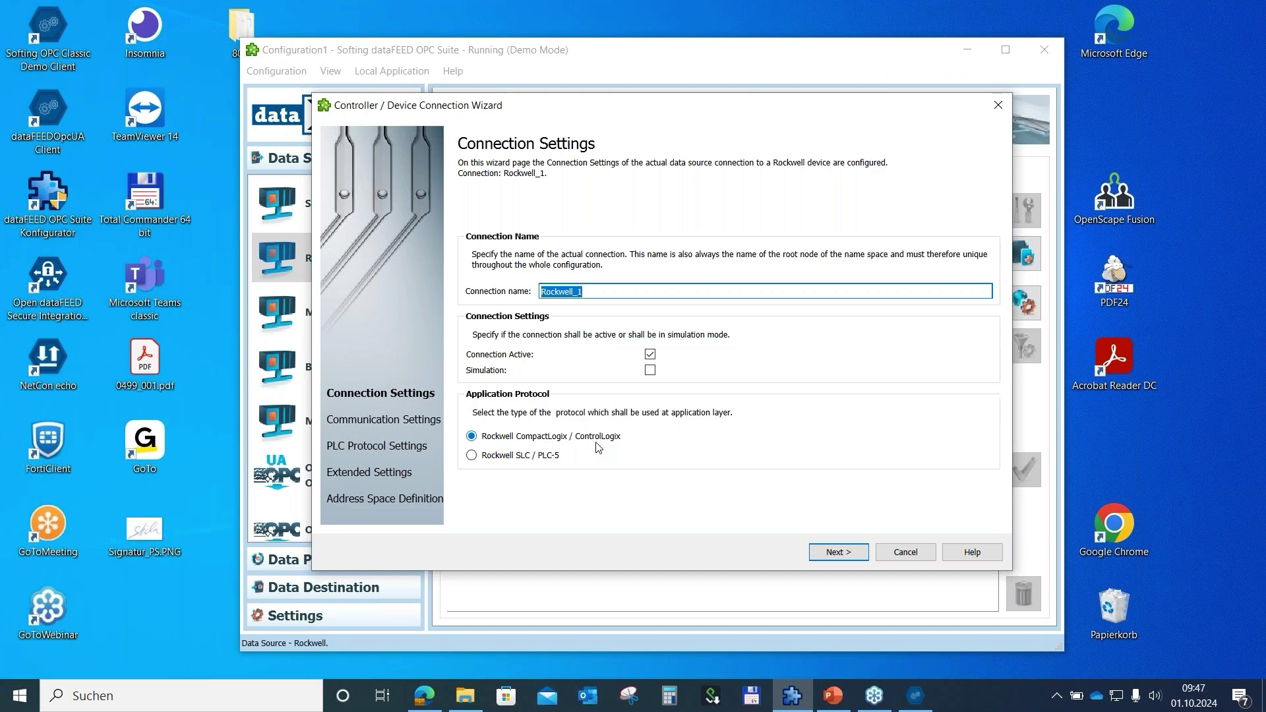
left_click(501, 460)
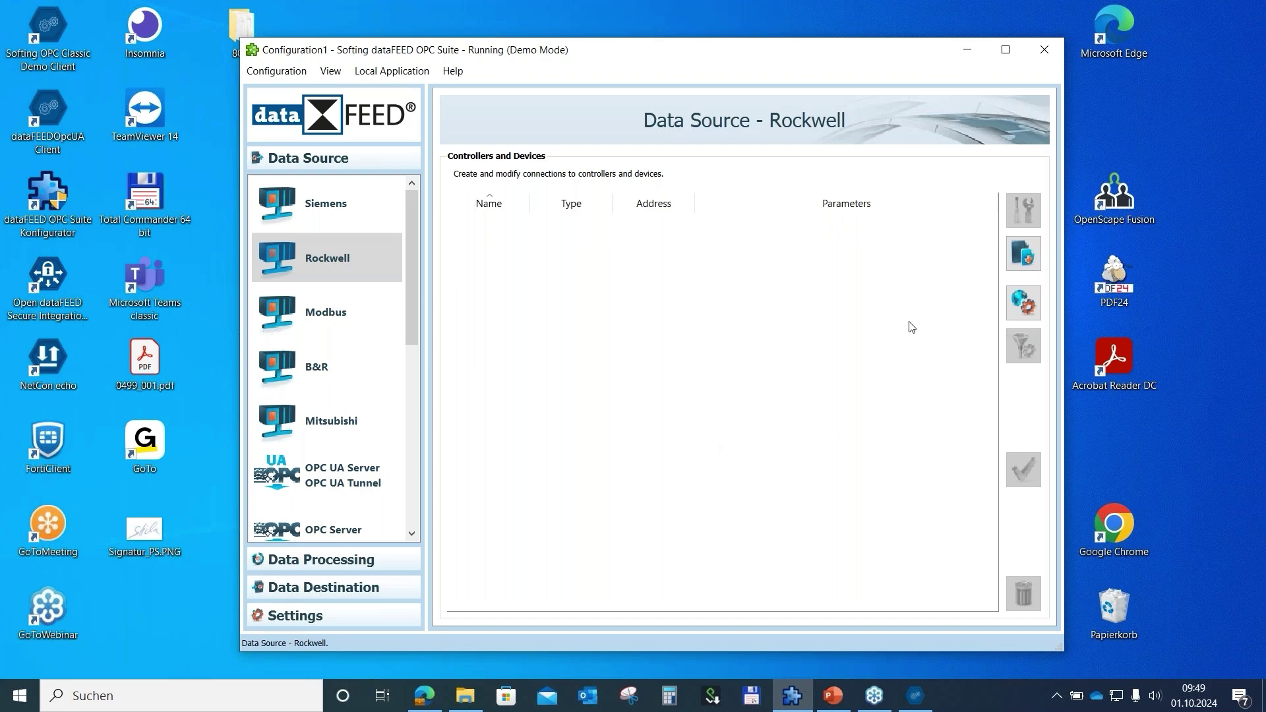
left_click(968, 50)
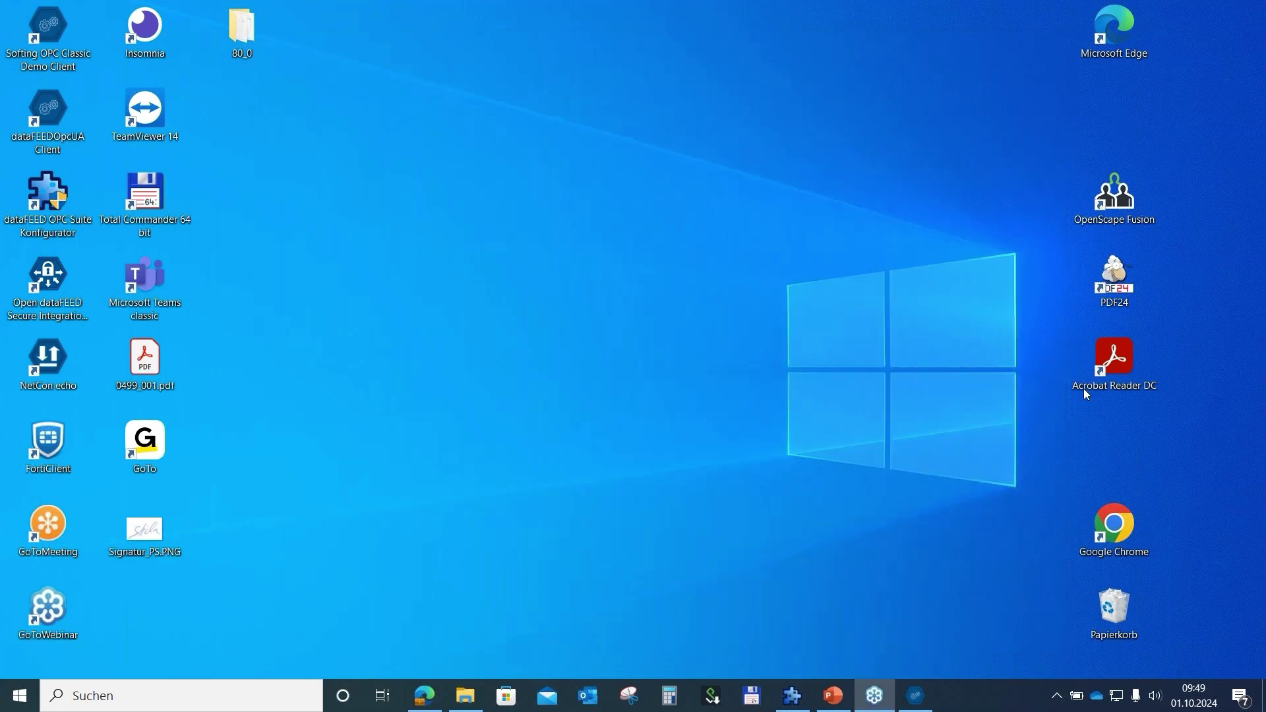